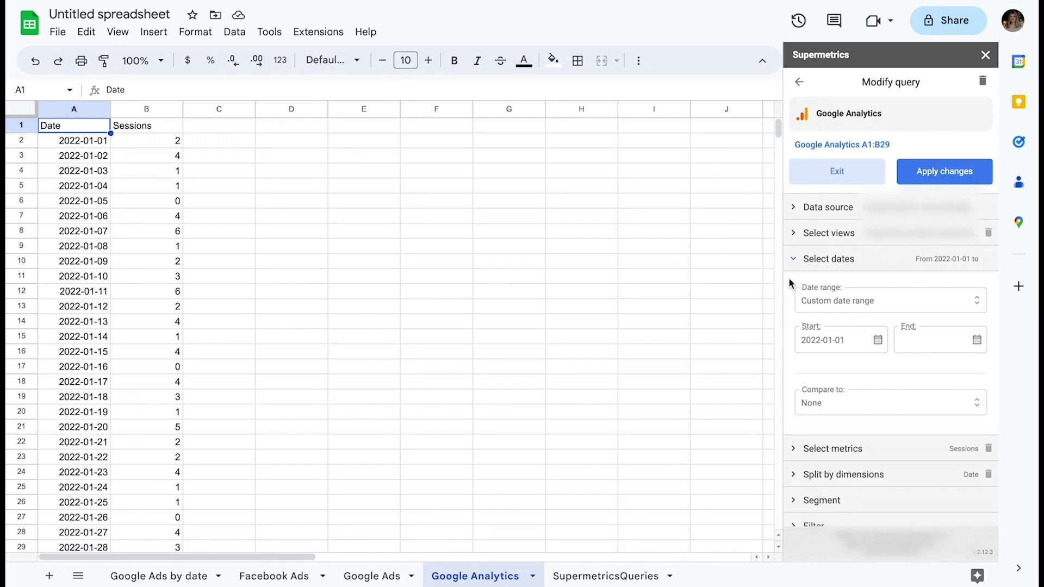
Set the Google Analytics query end date to 'yesterday' and rerun it from 2022-01-01.
{"action": "scroll", "coordinate": [827, 465], "scroll_direction": "down", "scroll_amount": 2}
{"action": "scroll", "coordinate": [829, 468], "scroll_direction": "up", "scroll_amount": 1}
{"action": "scroll", "coordinate": [829, 468], "scroll_direction": "up", "scroll_amount": 1}
{"action": "left_click", "coordinate": [922, 342]}
{"action": "type", "text": "y"}
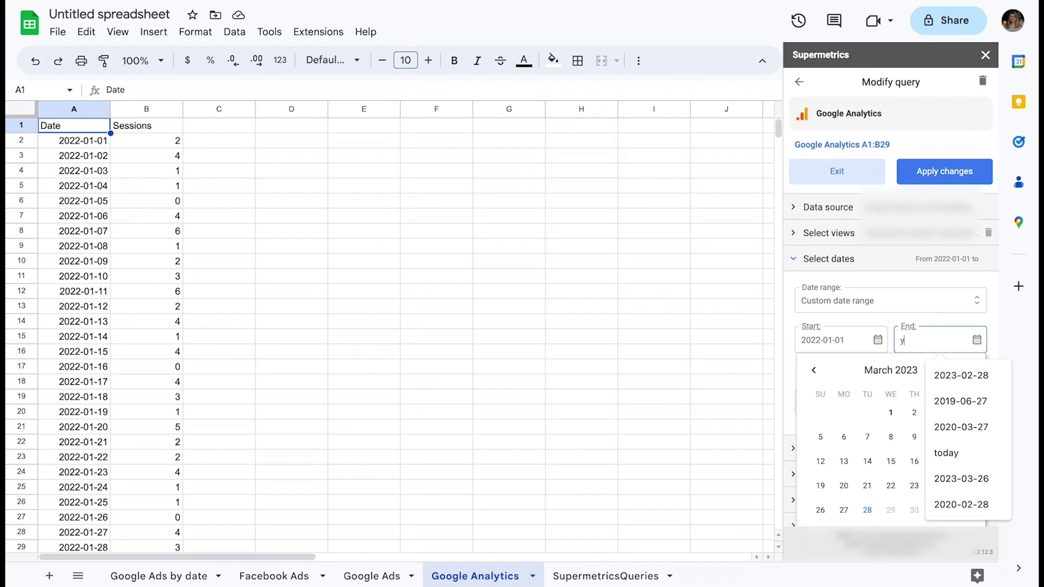
{"action": "type", "text": "esterday"}
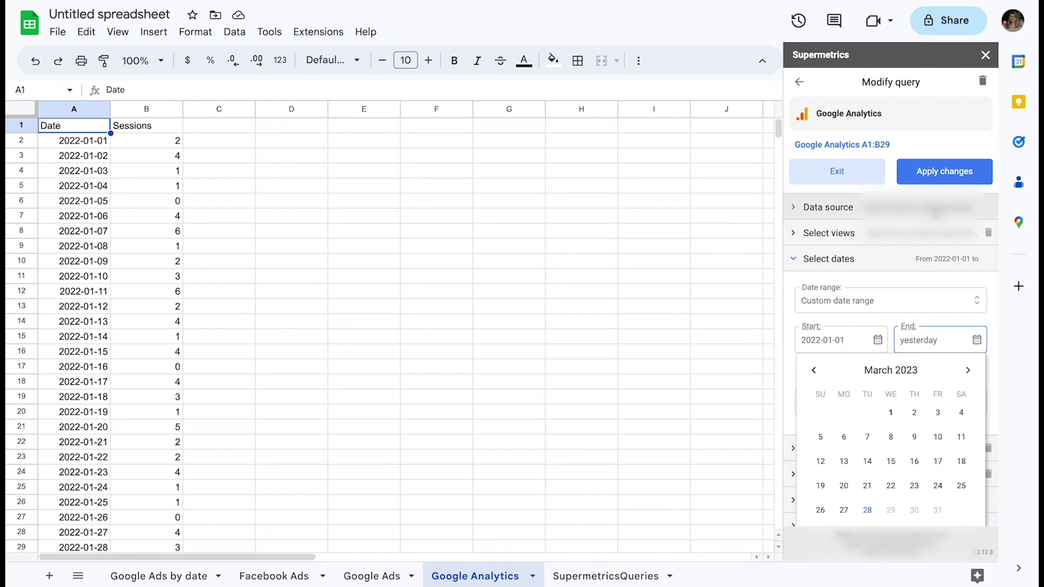
{"action": "left_click", "coordinate": [932, 183]}
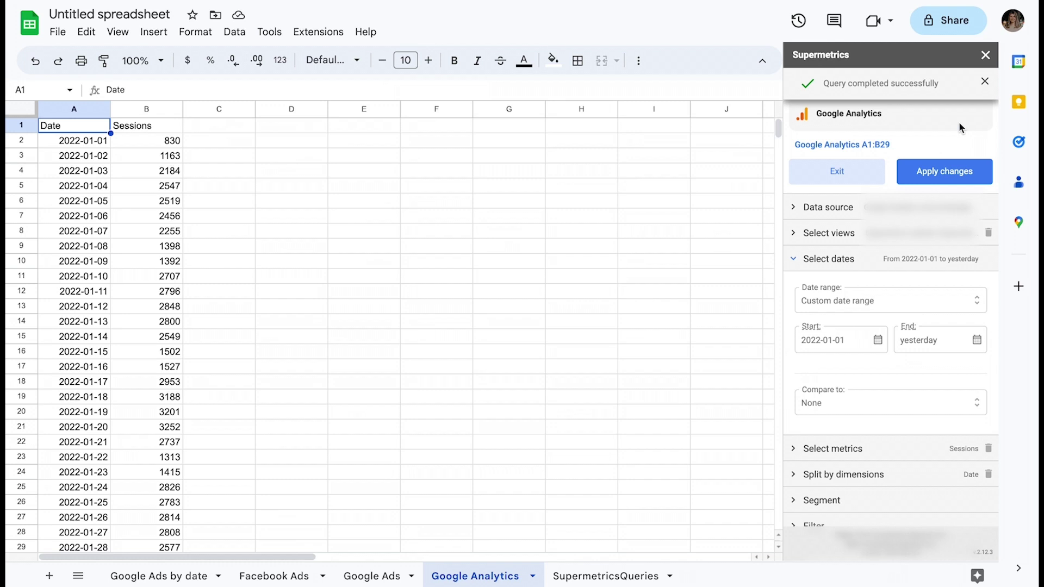
Add and save Trigger 1 so the Supermetrics queries refresh daily, then return to the query list.
{"action": "left_click", "coordinate": [985, 84]}
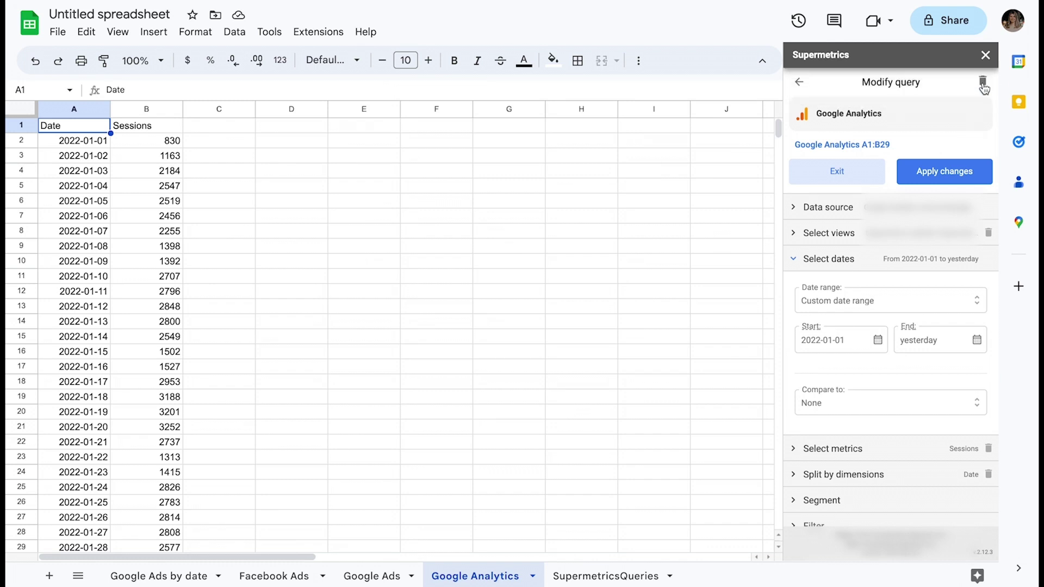
{"action": "left_click", "coordinate": [800, 85]}
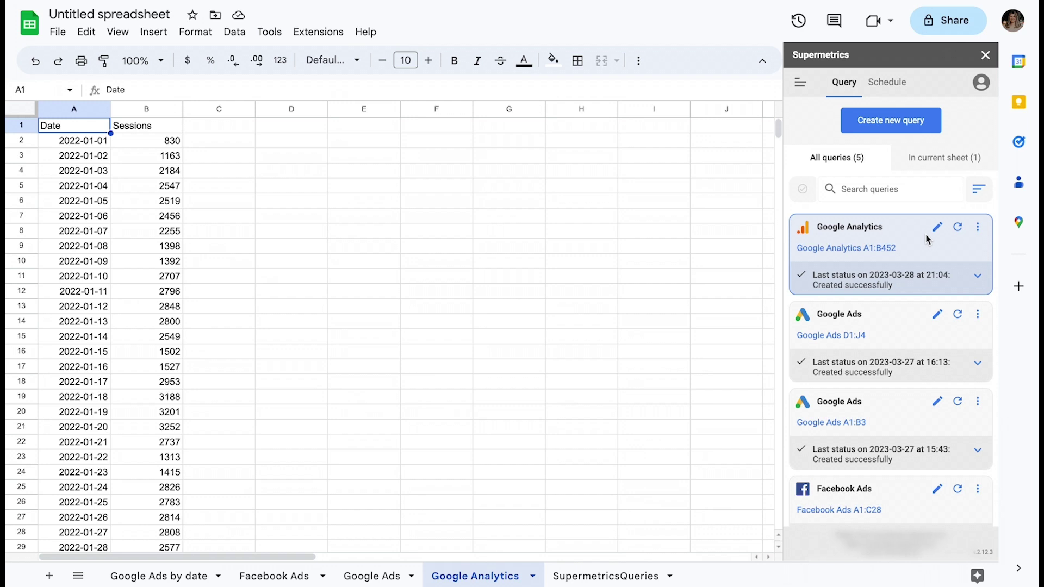
{"action": "left_click", "coordinate": [899, 89]}
{"action": "left_click", "coordinate": [880, 248]}
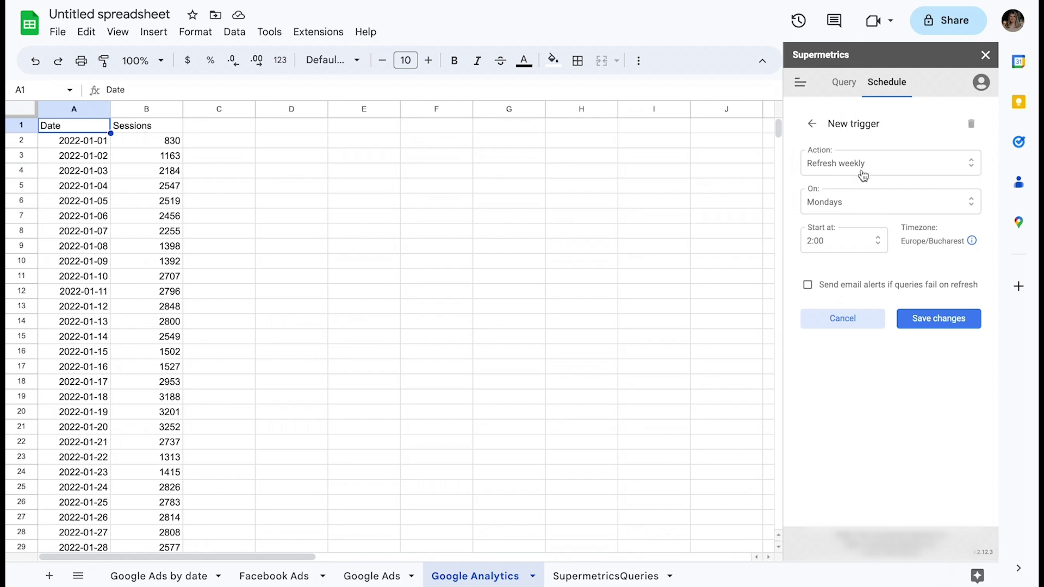
{"action": "left_click", "coordinate": [863, 170]}
{"action": "left_click", "coordinate": [870, 209]}
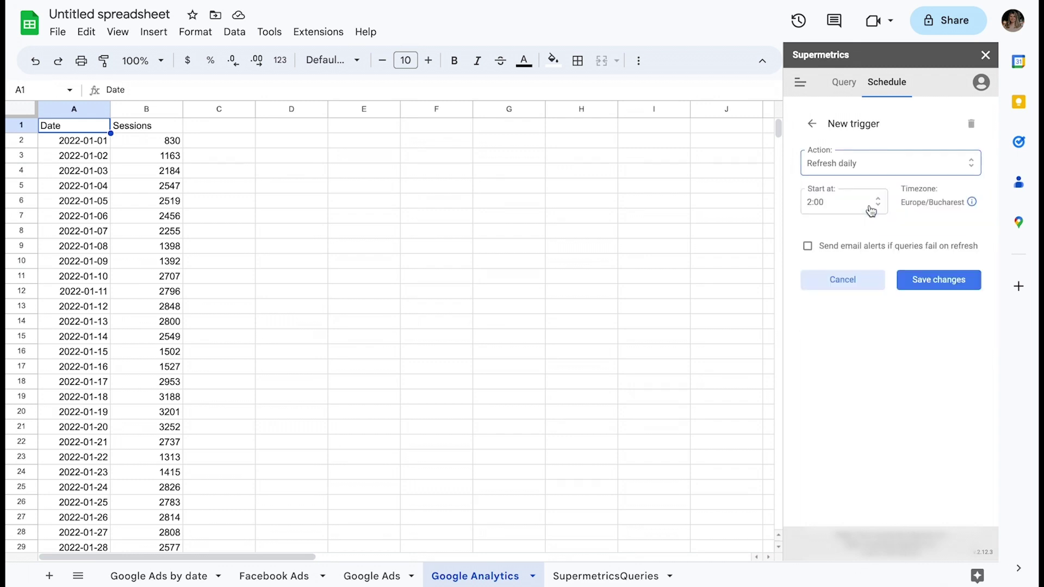
{"action": "left_click", "coordinate": [914, 281]}
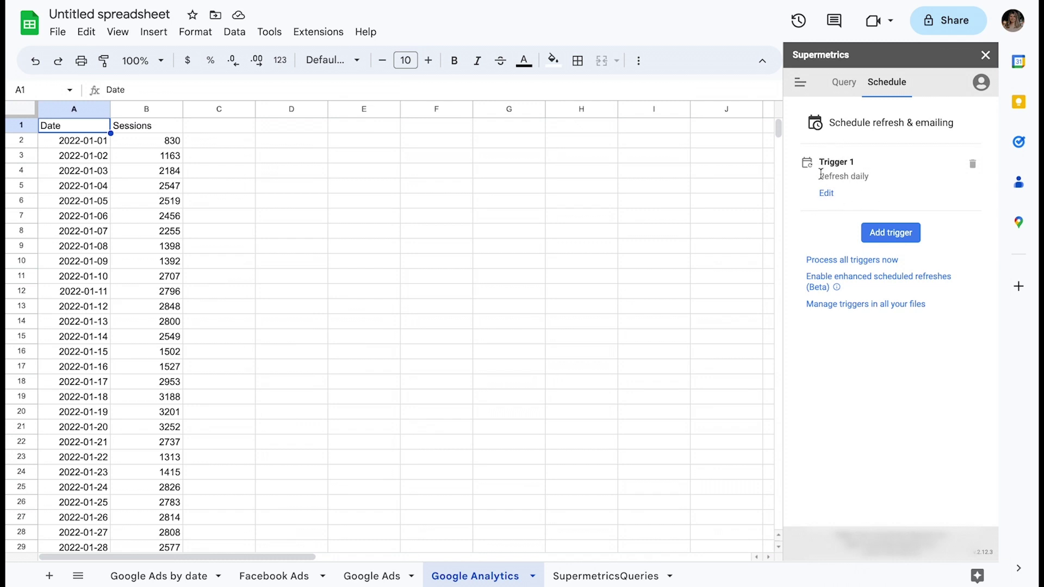
{"action": "left_click", "coordinate": [842, 82]}
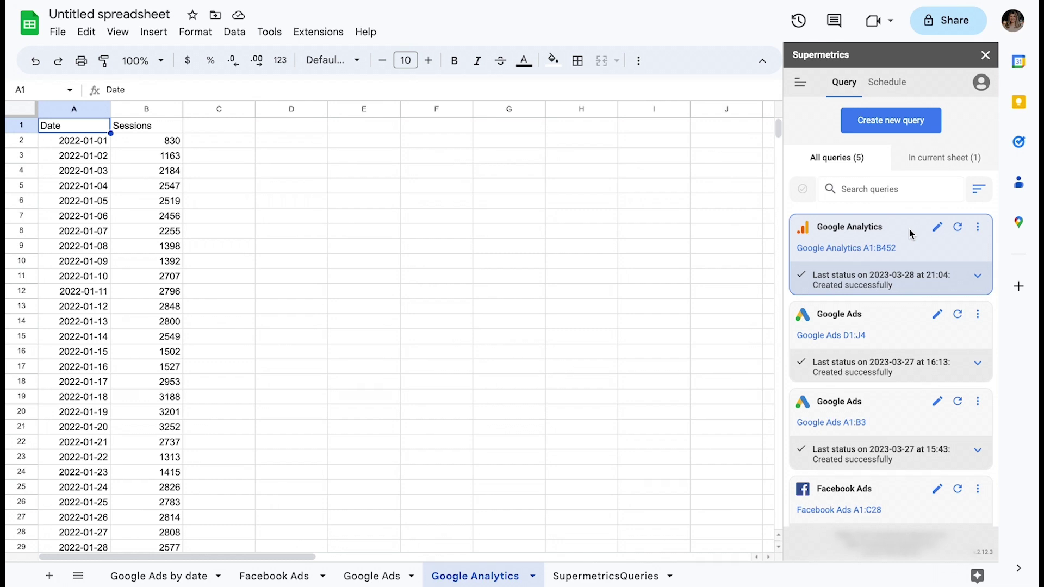
Edit the Google Analytics query (A1:B452) and show its Options, including 'Combine new results with old'.
{"action": "left_click", "coordinate": [937, 227]}
{"action": "left_click", "coordinate": [884, 239]}
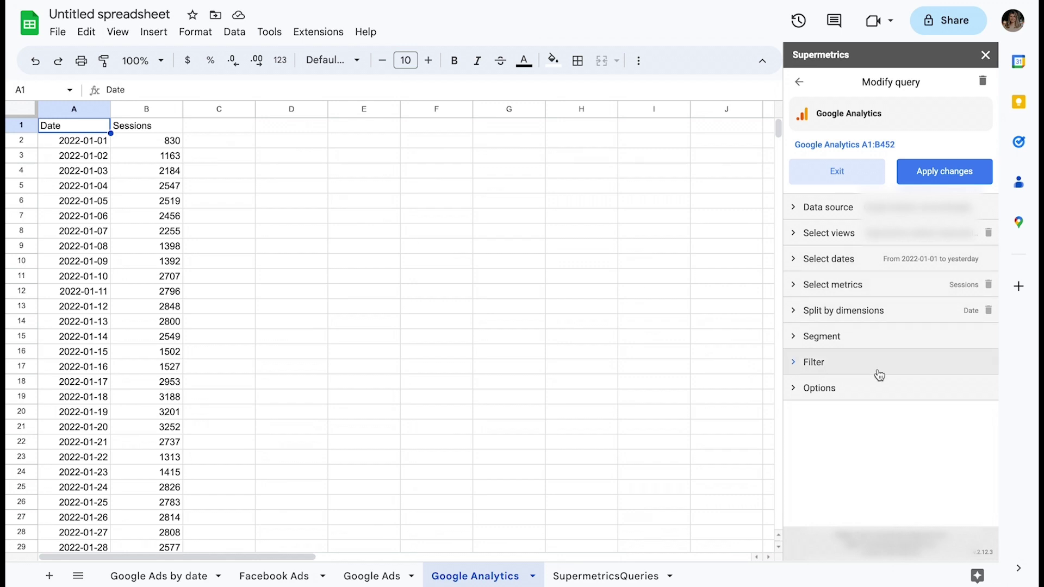
{"action": "left_click", "coordinate": [875, 391]}
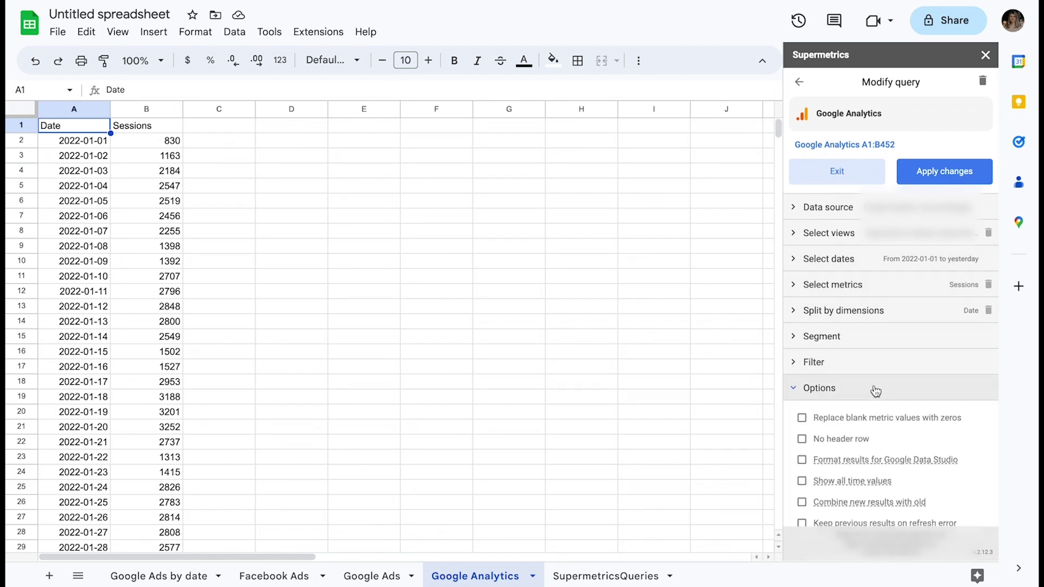
{"action": "scroll", "coordinate": [925, 408], "scroll_direction": "down", "scroll_amount": 2}
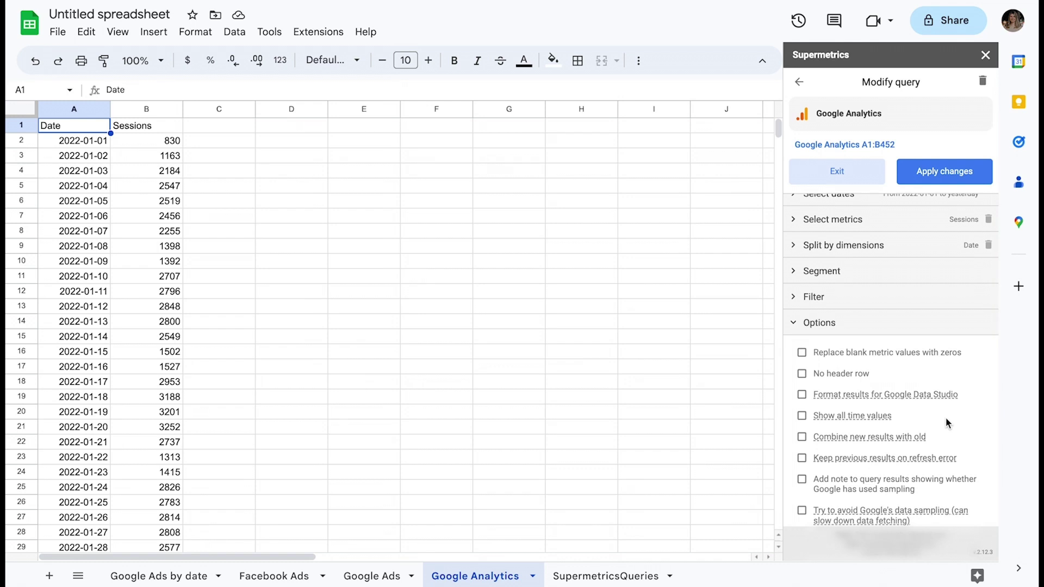
{"action": "mouse_move", "coordinate": [914, 440]}
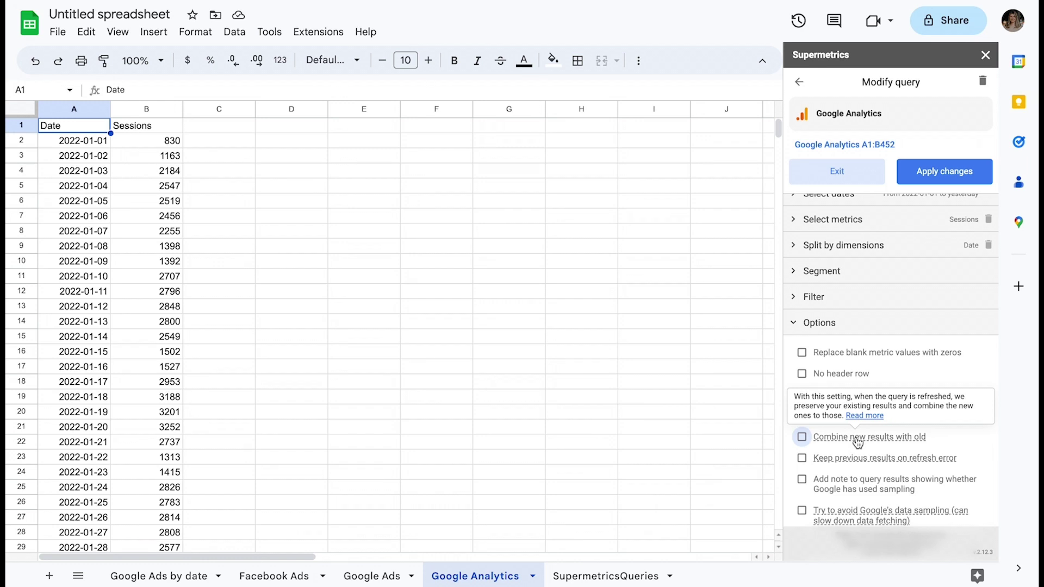
Change the Google Analytics query end date to 2022-07-01.
{"action": "left_click", "coordinate": [855, 440]}
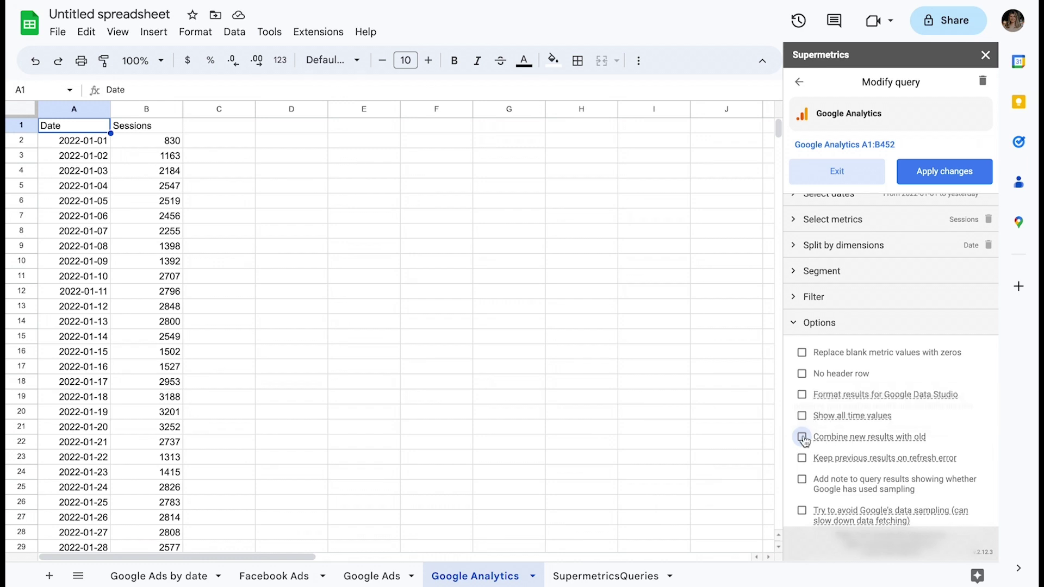
{"action": "left_click", "coordinate": [858, 332]}
{"action": "left_click", "coordinate": [877, 266]}
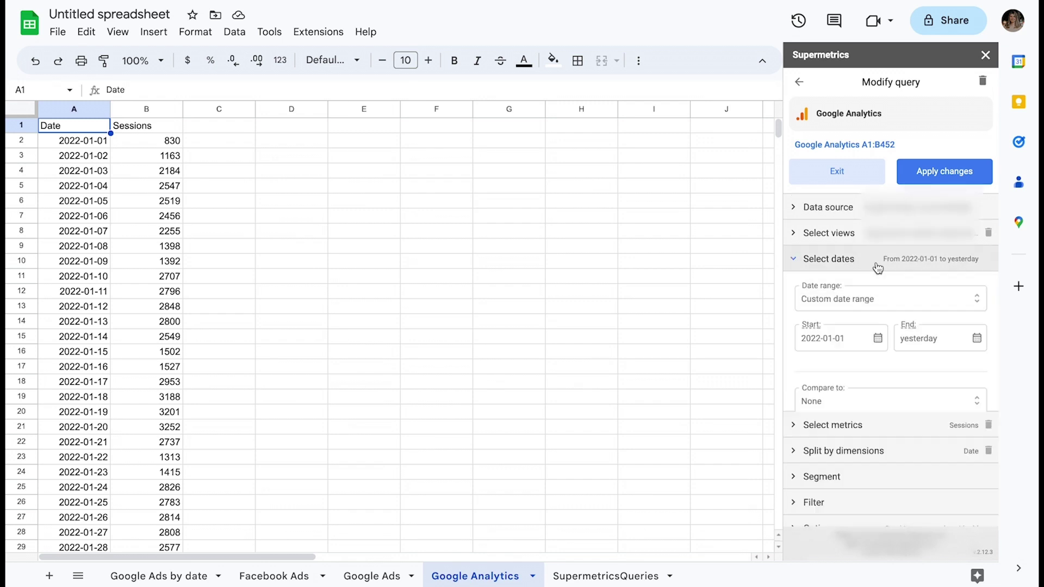
{"action": "left_click", "coordinate": [936, 340]}
{"action": "key", "text": "BackSpace"}
{"action": "key", "text": "BackSpace"}
{"action": "key", "text": "BackSpace"}
{"action": "key", "text": "BackSpace"}
{"action": "key", "text": "BackSpace"}
{"action": "key", "text": "BackSpace"}
{"action": "key", "text": "BackSpace"}
{"action": "key", "text": "BackSpace"}
{"action": "key", "text": "BackSpace"}
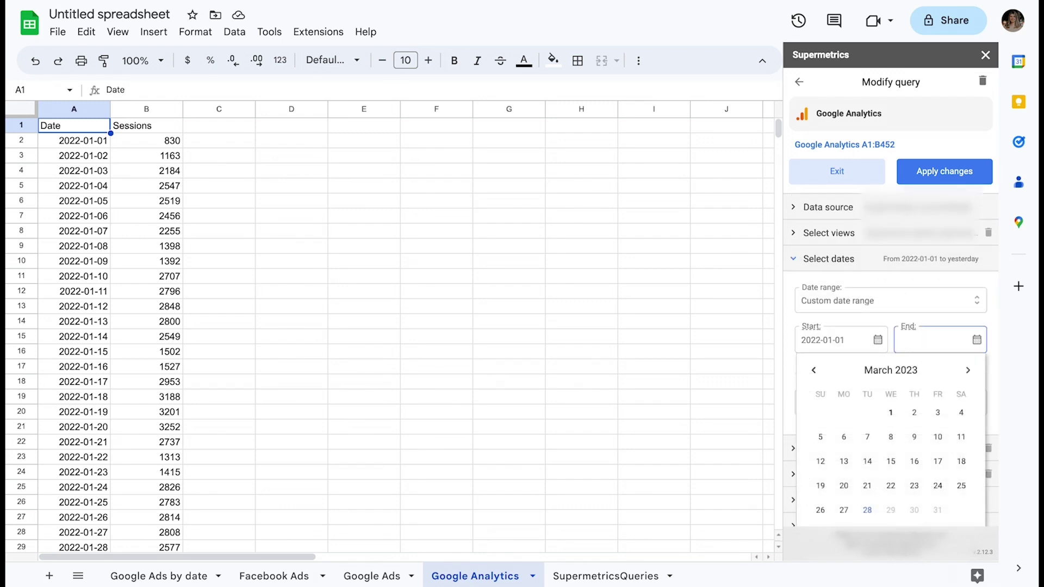
{"action": "type", "text": "2022"}
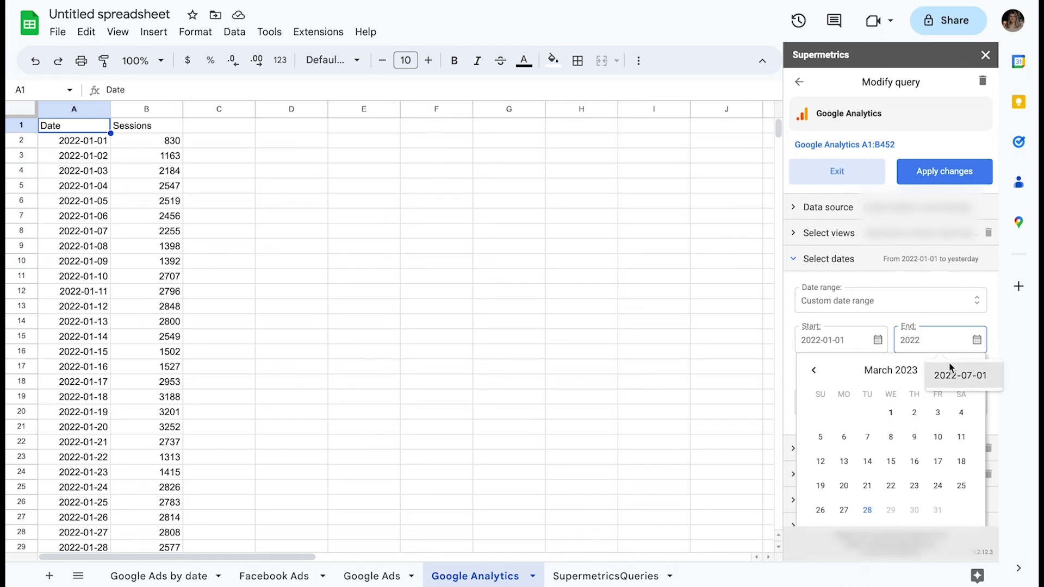
{"action": "left_click", "coordinate": [952, 375]}
{"action": "left_click", "coordinate": [896, 324]}
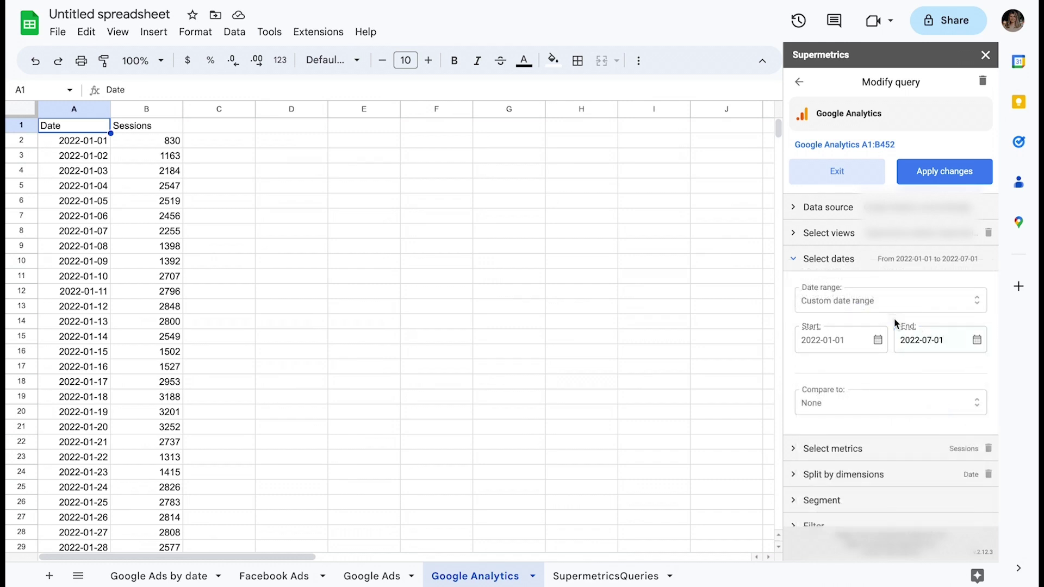
{"action": "left_click", "coordinate": [883, 275]}
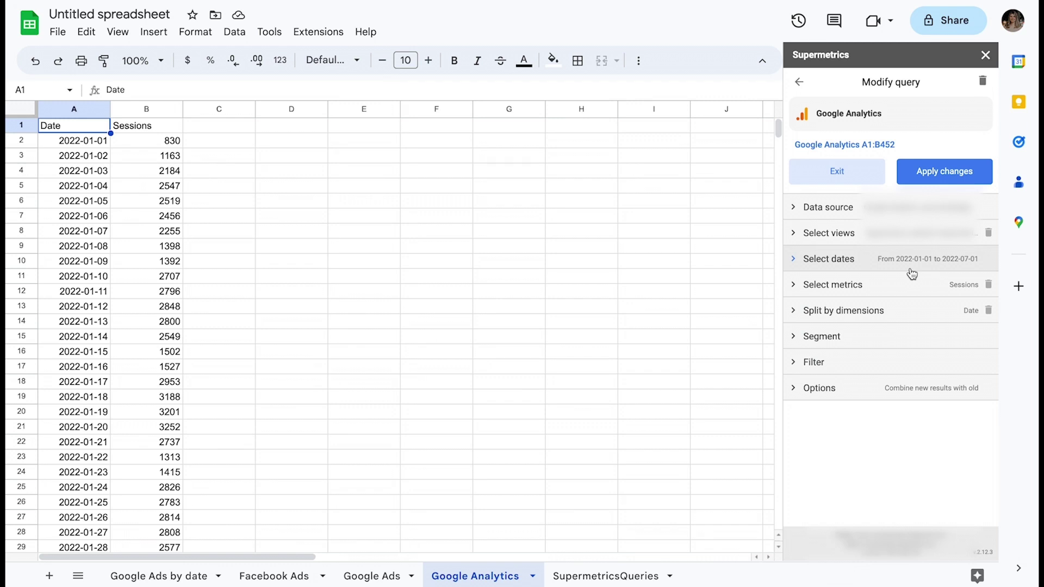
Untick 'Combine new results with old' and rerun the query for 2022-01-01 to 2022-07-01.
{"action": "left_click", "coordinate": [908, 389]}
{"action": "left_click", "coordinate": [802, 502]}
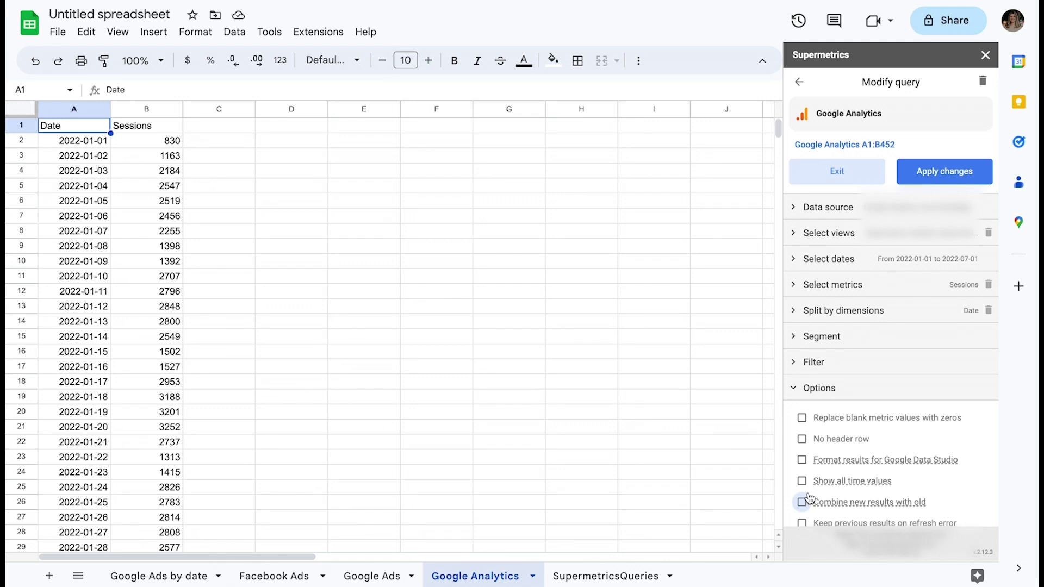
{"action": "left_click", "coordinate": [848, 392]}
{"action": "left_click", "coordinate": [926, 179]}
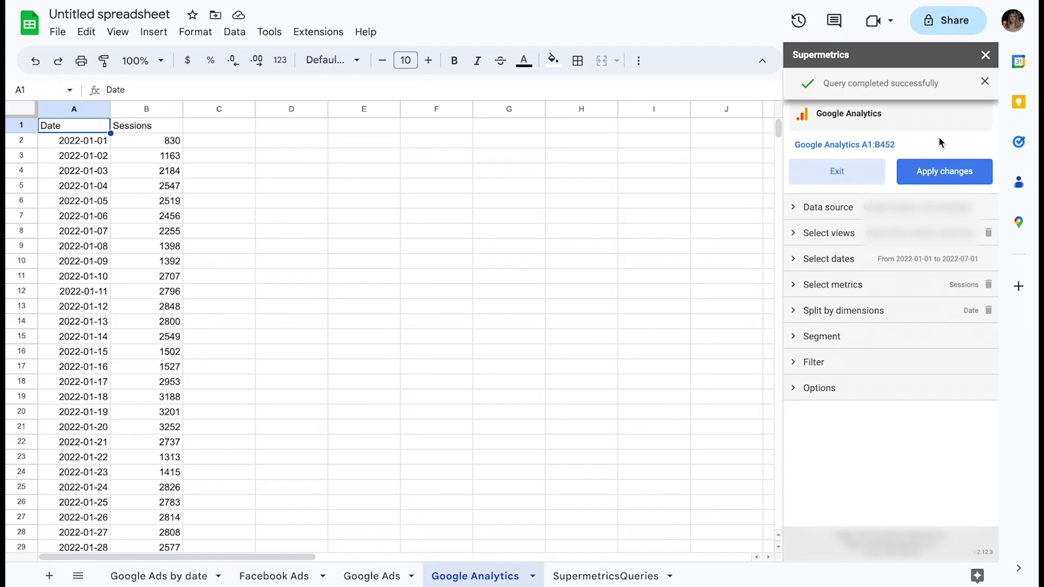
Set the query date range to start 2022-07-01 and end 2023-01-01.
{"action": "left_click", "coordinate": [984, 81]}
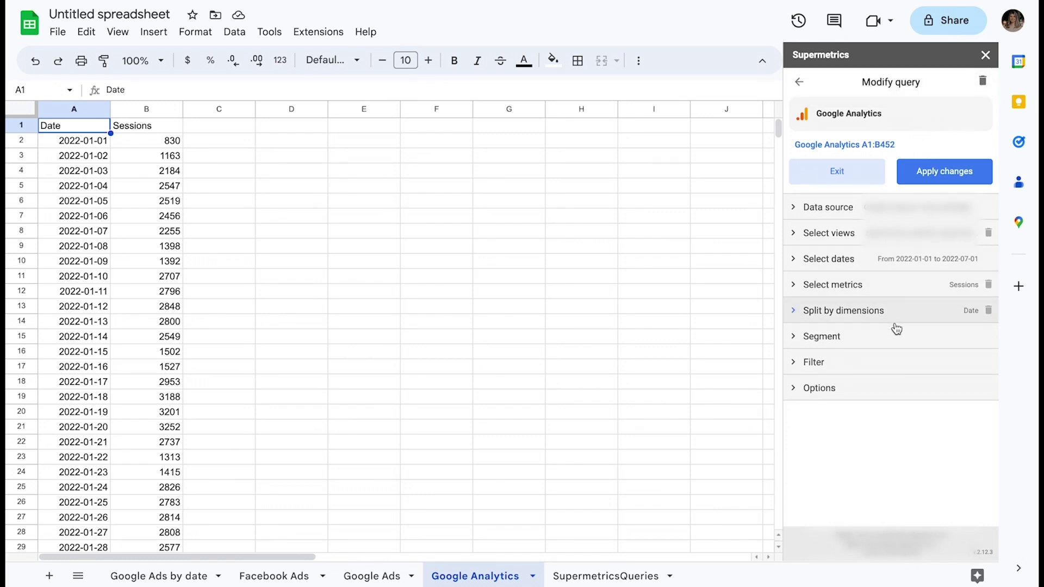
{"action": "left_click", "coordinate": [901, 266]}
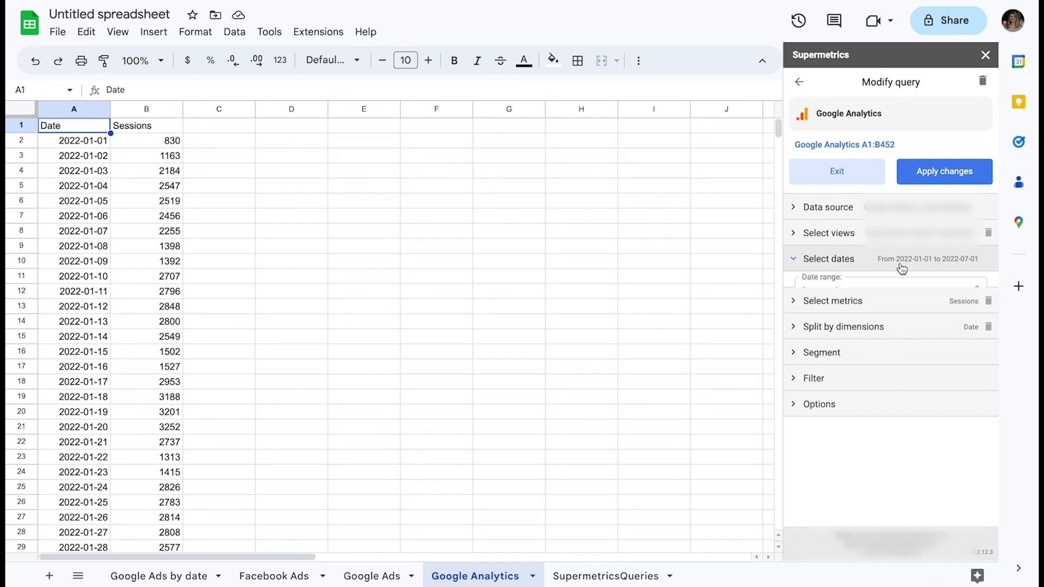
{"action": "left_click", "coordinate": [839, 345]}
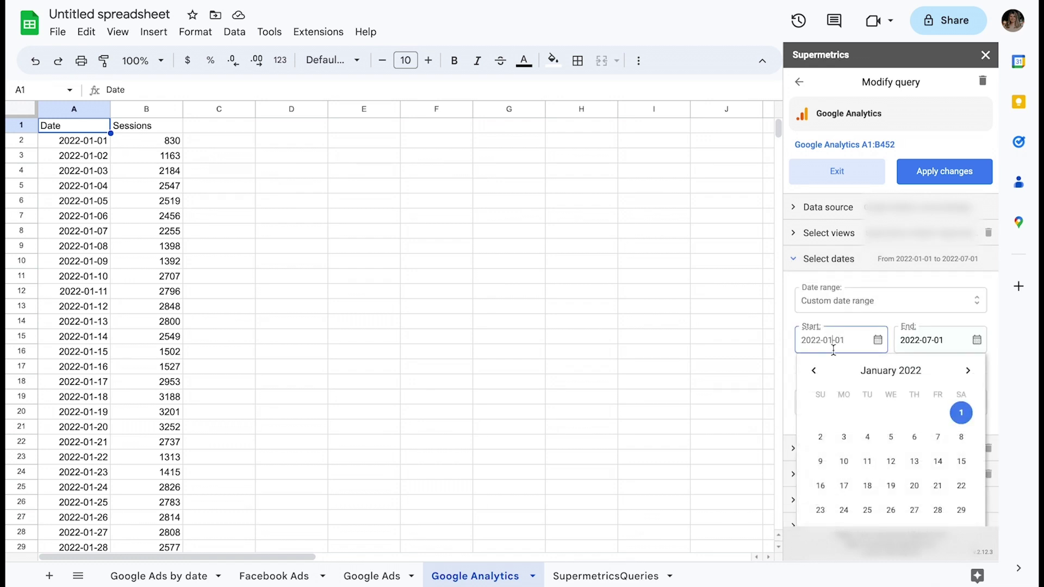
{"action": "key", "text": "BackSpace"}
{"action": "type", "text": "7"}
{"action": "left_click", "coordinate": [919, 342]}
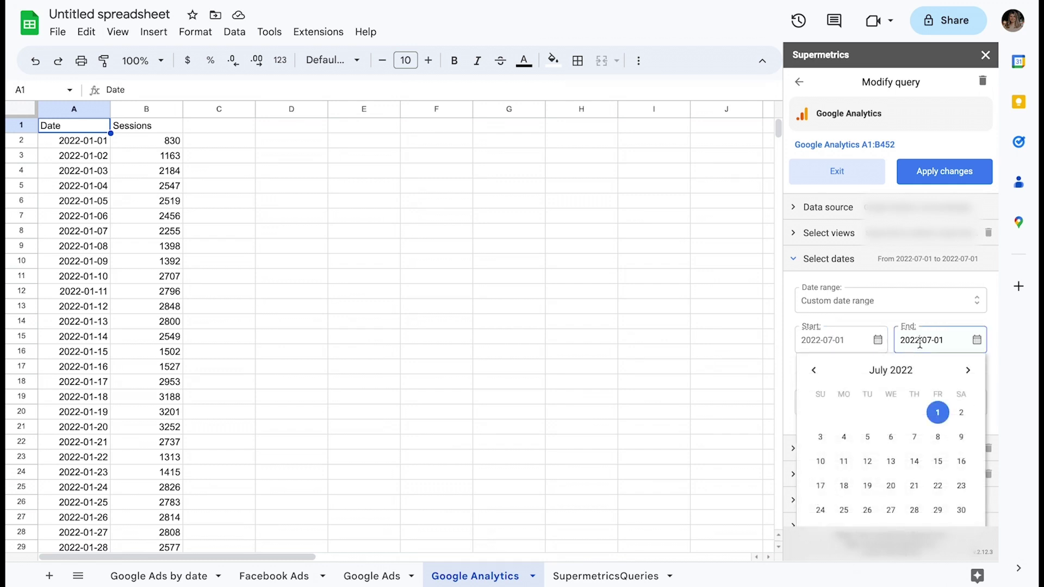
{"action": "key", "text": "BackSpace"}
{"action": "type", "text": "3"}
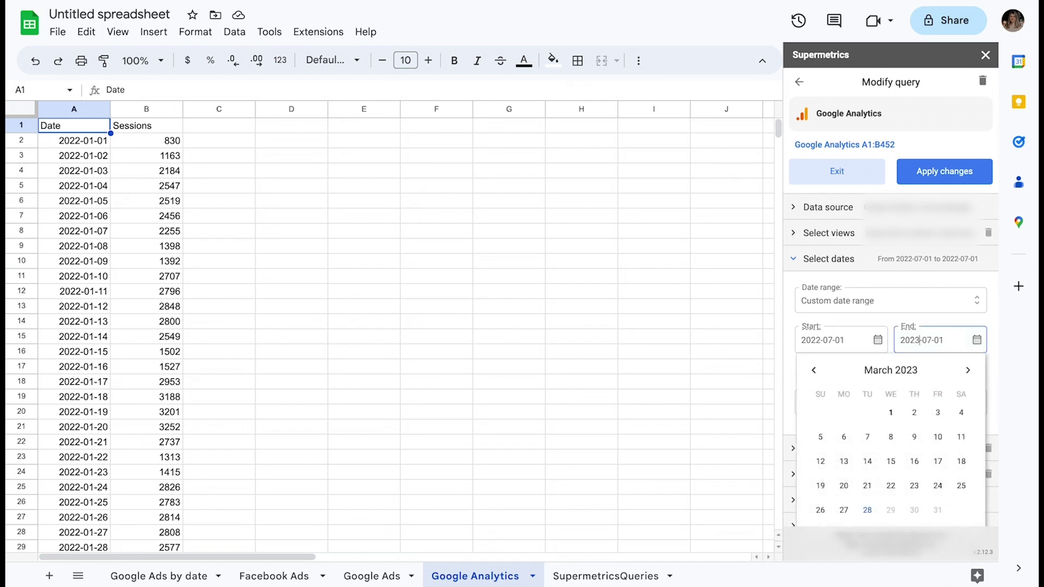
{"action": "left_click", "coordinate": [931, 342]}
{"action": "key", "text": "BackSpace"}
{"action": "type", "text": "1"}
{"action": "left_click", "coordinate": [910, 264]}
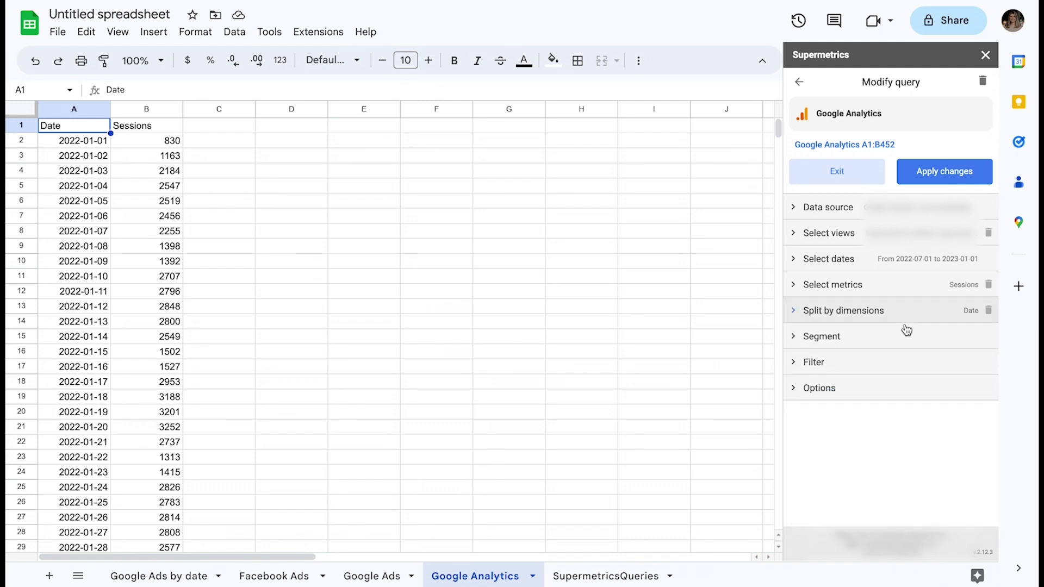
Tick 'Combine new results with old' and rerun the query for the second half of 2022.
{"action": "left_click", "coordinate": [897, 389]}
{"action": "scroll", "coordinate": [851, 462], "scroll_direction": "down", "scroll_amount": 1}
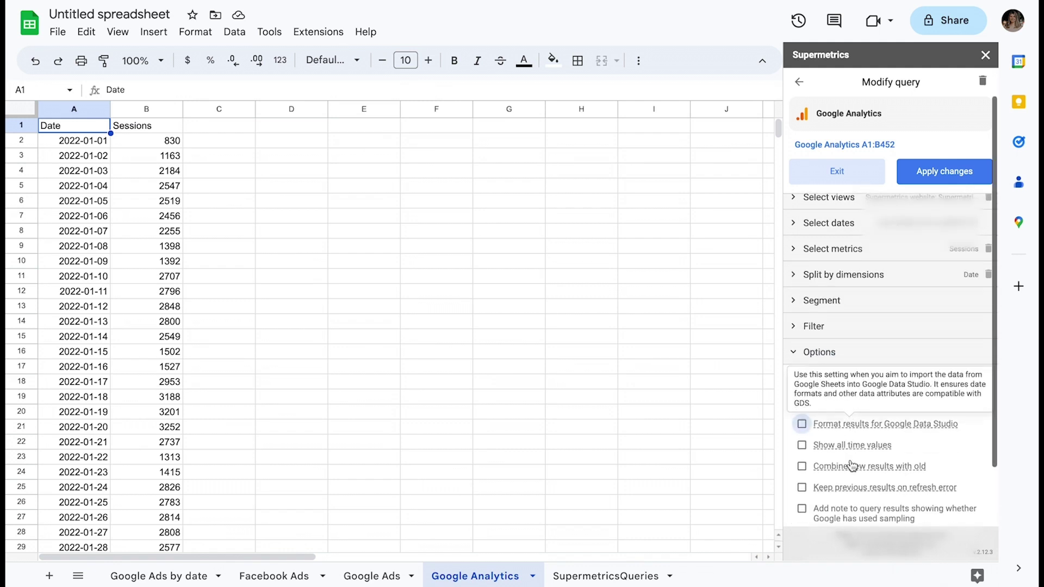
{"action": "left_click", "coordinate": [801, 466]}
{"action": "left_click", "coordinate": [877, 354]}
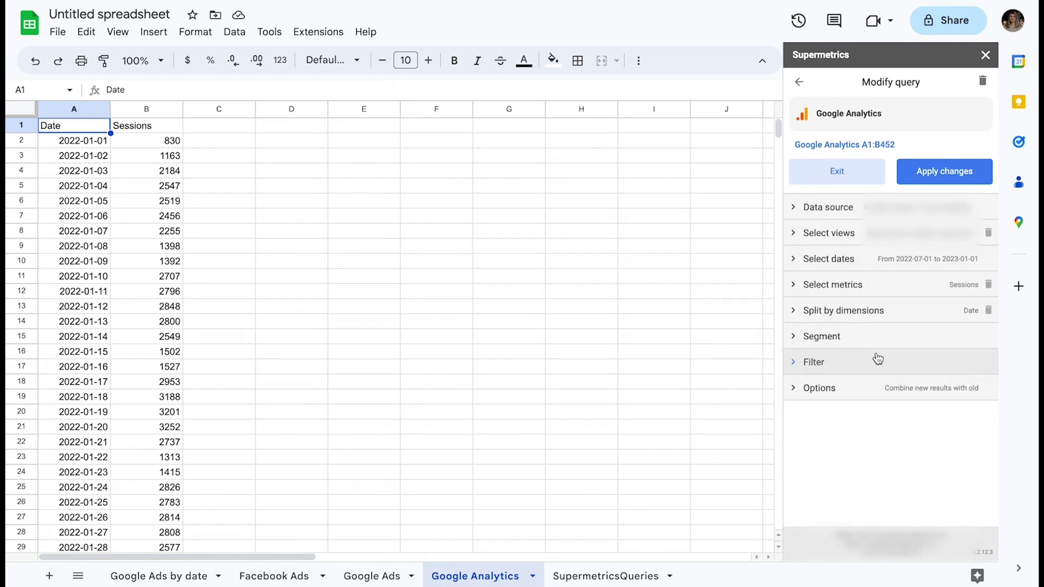
{"action": "left_click", "coordinate": [933, 172]}
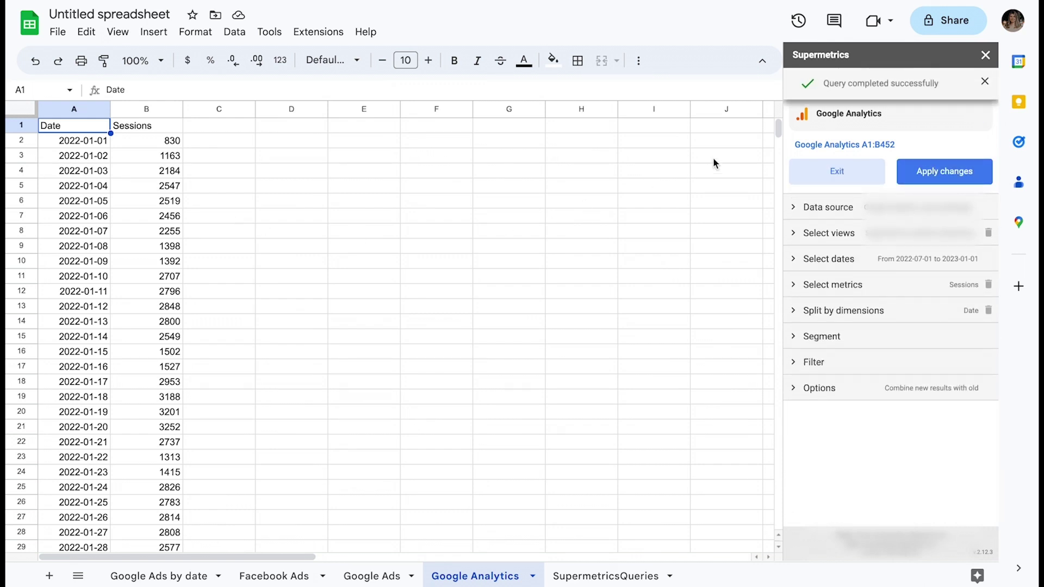
Check the sheet data, then change the query start date to 2023-01-01.
{"action": "left_click_drag", "start_coordinate": [778, 131], "coordinate": [778, 272]}
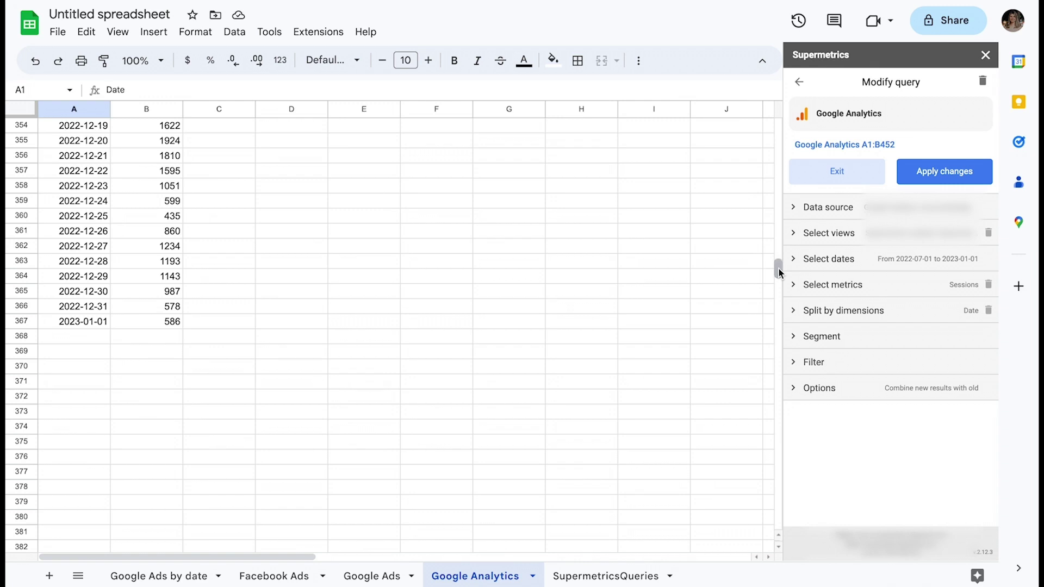
{"action": "left_click", "coordinate": [861, 267]}
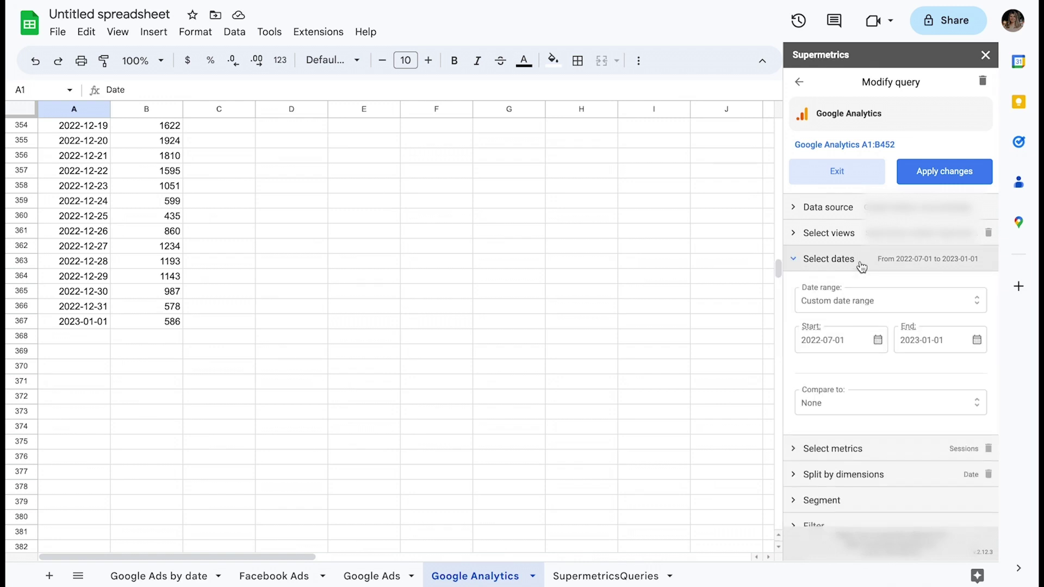
{"action": "left_click", "coordinate": [821, 344]}
{"action": "key", "text": "BackSpace"}
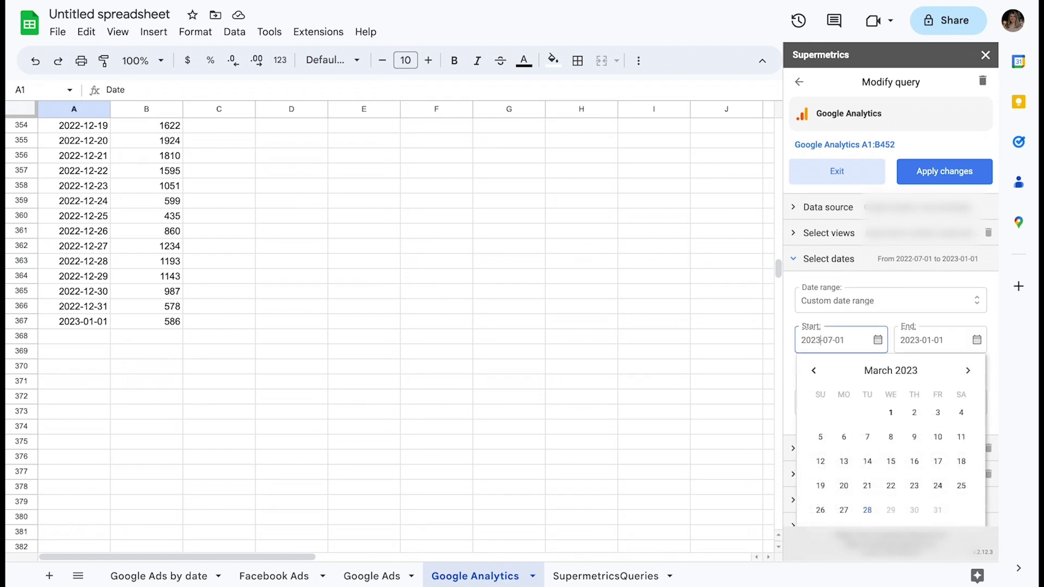
{"action": "type", "text": "3"}
{"action": "double_click", "coordinate": [834, 343]}
{"action": "type", "text": "01"}
Set the end date to 'yesterday' and rerun, filling sessions through 2023-03-27.
{"action": "left_click", "coordinate": [924, 342]}
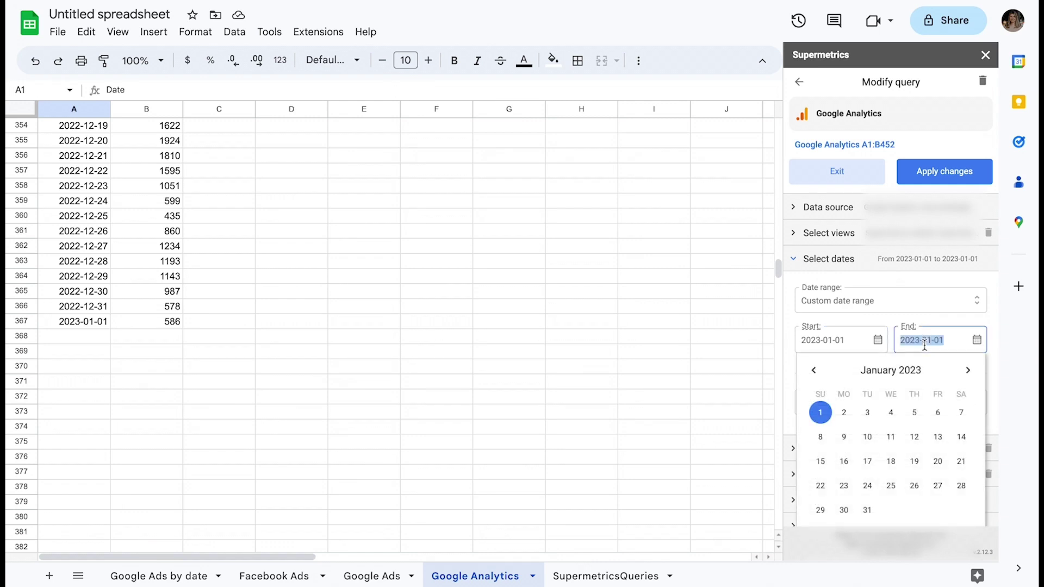
{"action": "type", "text": "yesterday"}
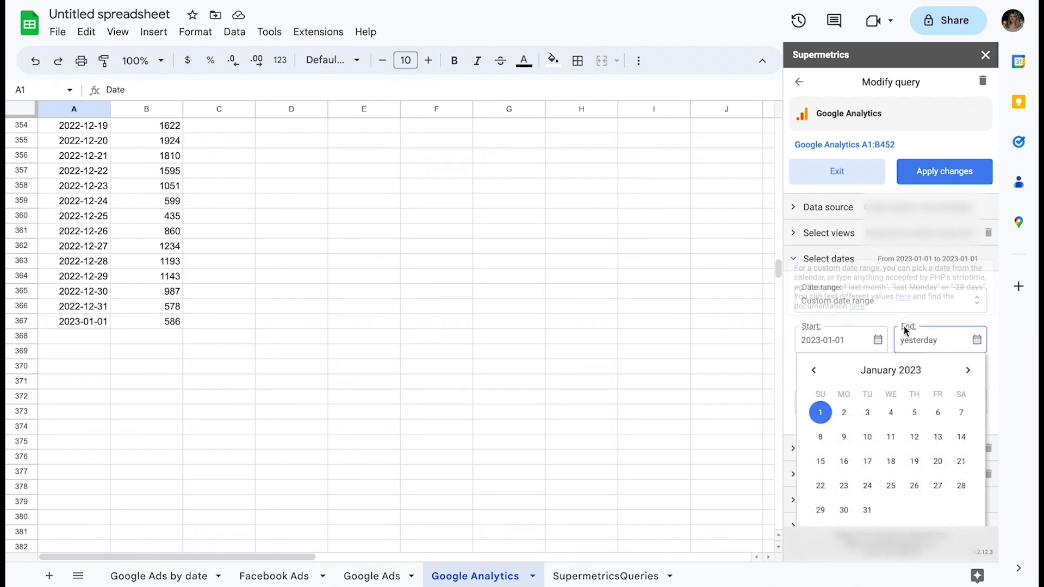
{"action": "left_click", "coordinate": [889, 321]}
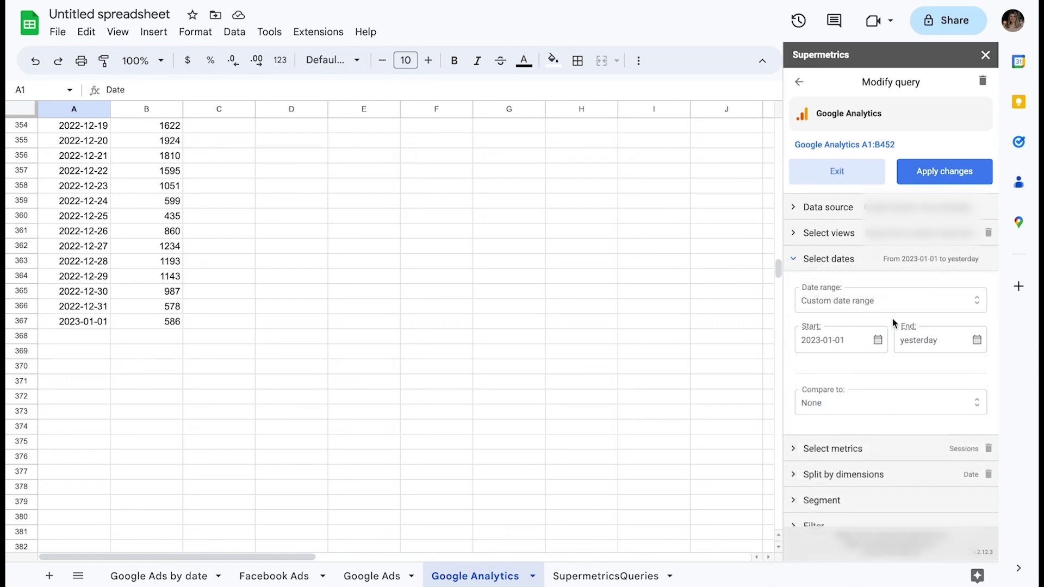
{"action": "left_click", "coordinate": [894, 271]}
{"action": "left_click", "coordinate": [927, 177]}
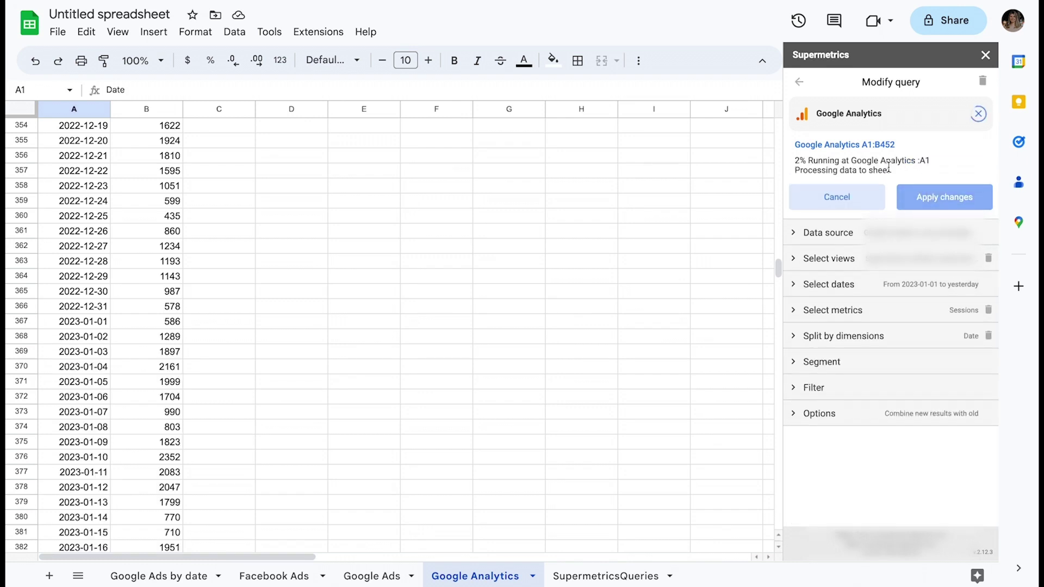
{"action": "left_click_drag", "start_coordinate": [779, 275], "coordinate": [778, 302]}
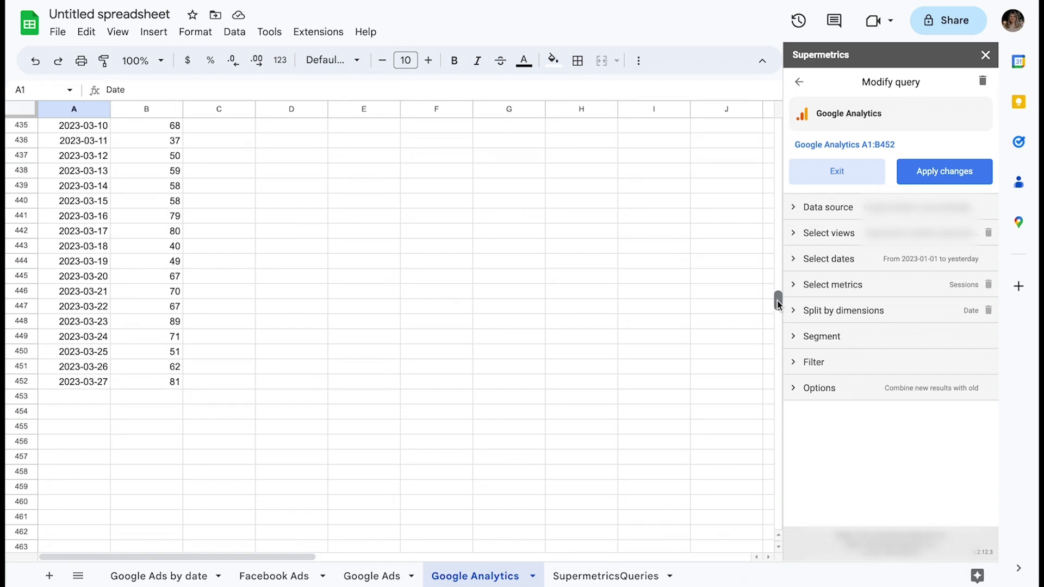
Change the query start date to '-3 days' and rerun it as a rolling window ending yesterday.
{"action": "left_click", "coordinate": [860, 261]}
{"action": "left_click", "coordinate": [851, 339]}
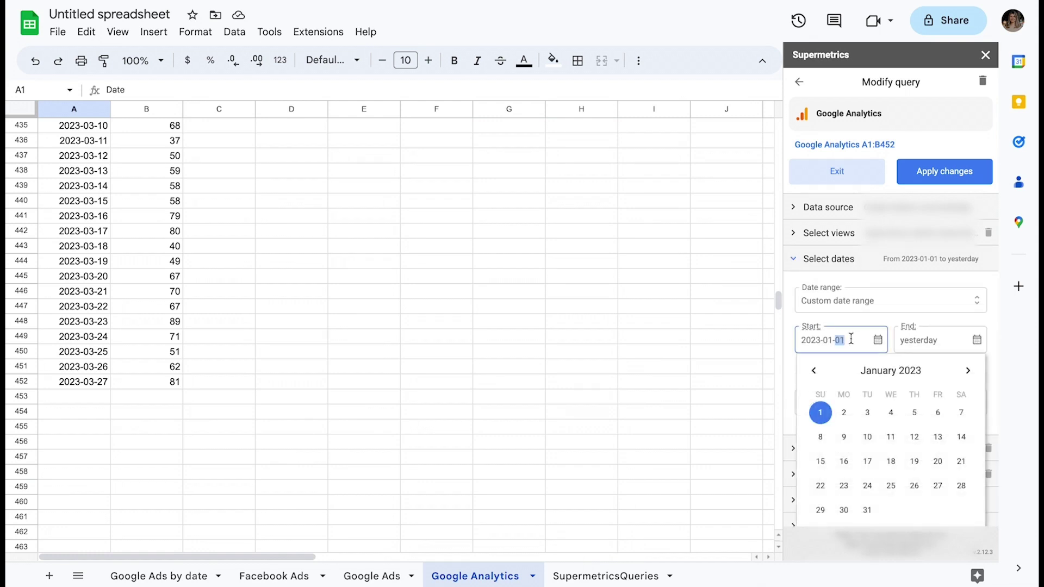
{"action": "key", "text": "ctrl+a"}
{"action": "key", "text": "BackSpace"}
{"action": "type", "text": "-3 days"}
{"action": "left_click", "coordinate": [894, 325]}
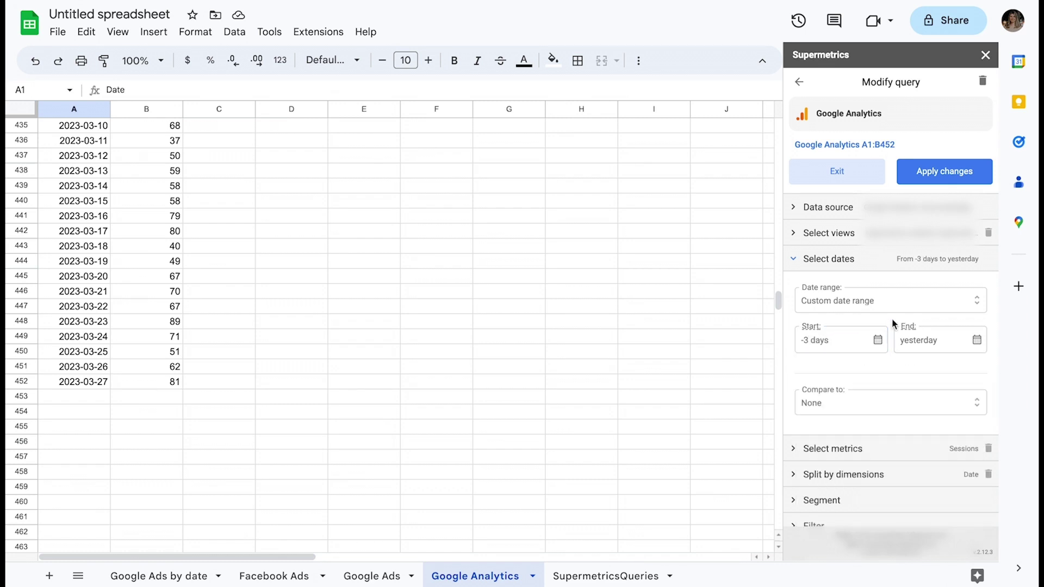
{"action": "left_click", "coordinate": [893, 267]}
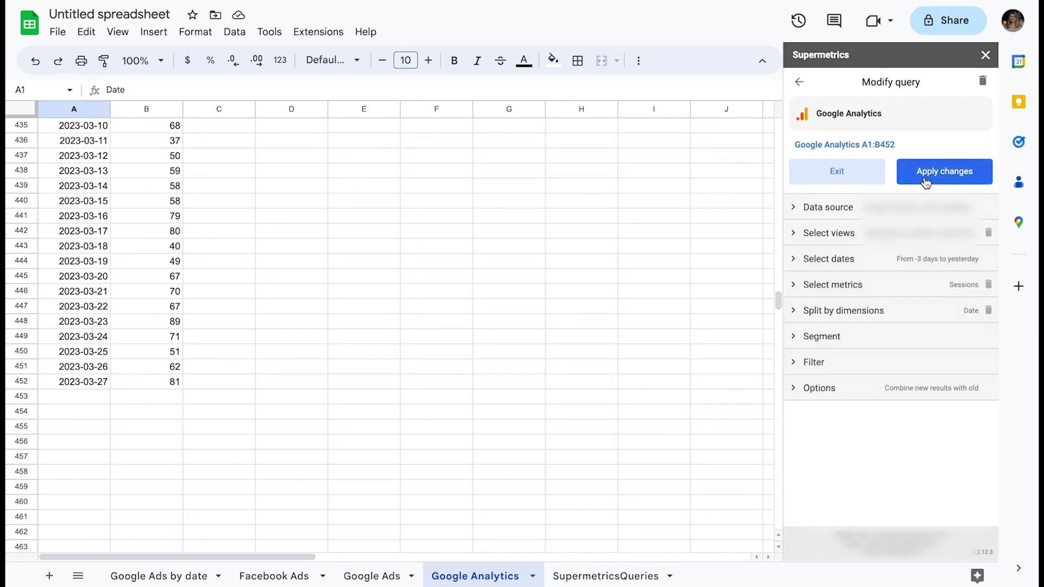
{"action": "left_click", "coordinate": [926, 182]}
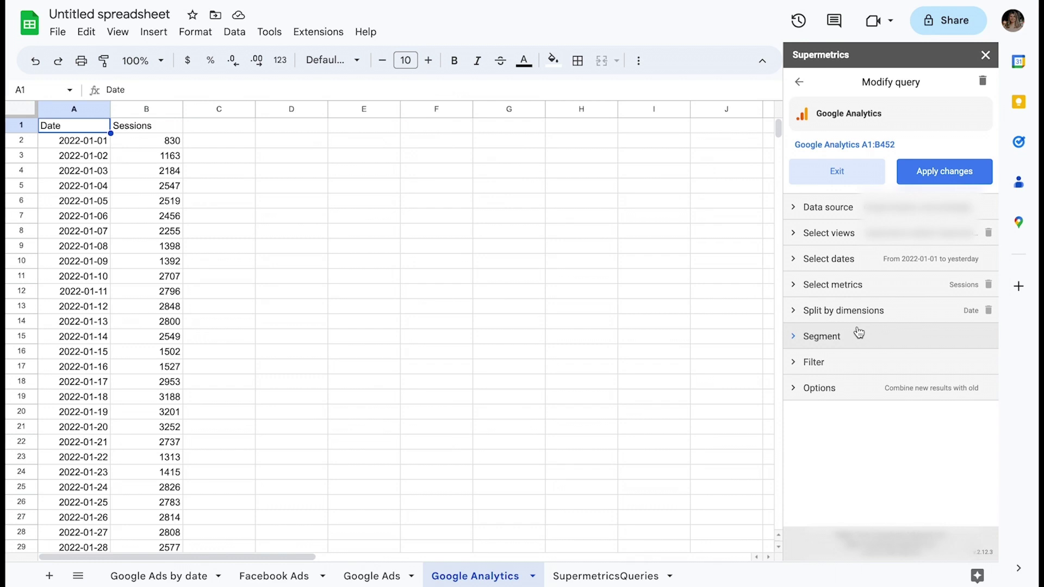
Set the query end date to 2022-07-01 and toggle the 'Combine new results with old' option.
{"action": "left_click", "coordinate": [876, 262]}
{"action": "left_click", "coordinate": [936, 340]}
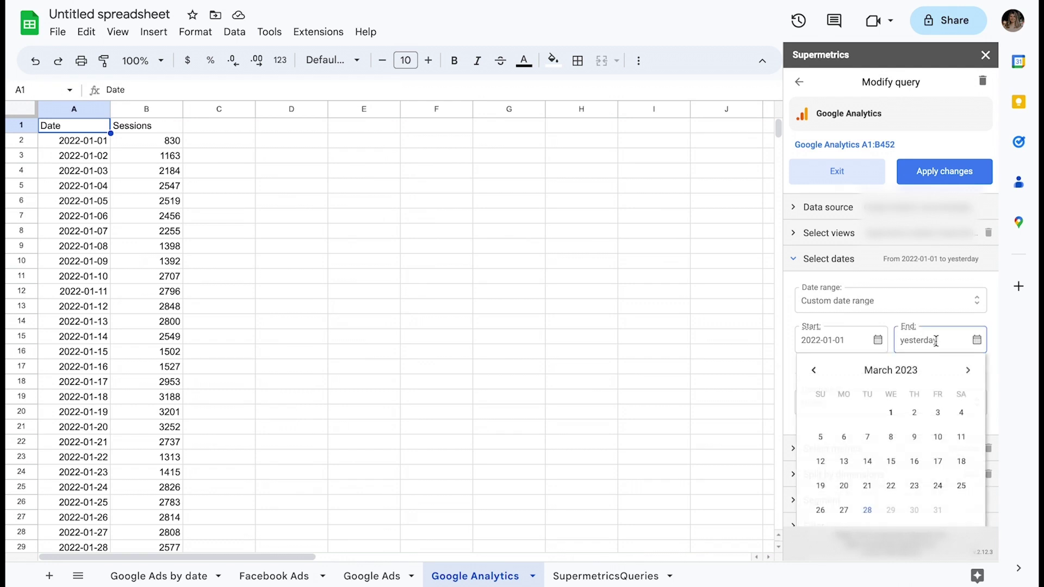
{"action": "key", "text": "BackSpace"}
{"action": "key", "text": "BackSpace"}
{"action": "key", "text": "BackSpace"}
{"action": "key", "text": "BackSpace"}
{"action": "key", "text": "BackSpace"}
{"action": "key", "text": "BackSpace"}
{"action": "key", "text": "BackSpace"}
{"action": "key", "text": "BackSpace"}
{"action": "key", "text": "BackSpace"}
{"action": "type", "text": "2022-"}
{"action": "left_click", "coordinate": [956, 374]}
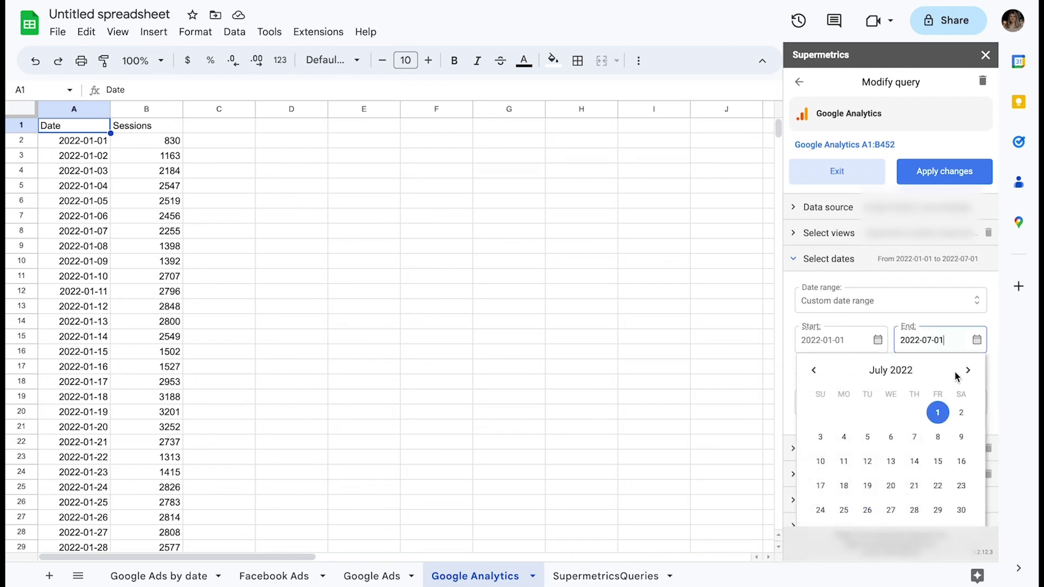
{"action": "left_click", "coordinate": [894, 325]}
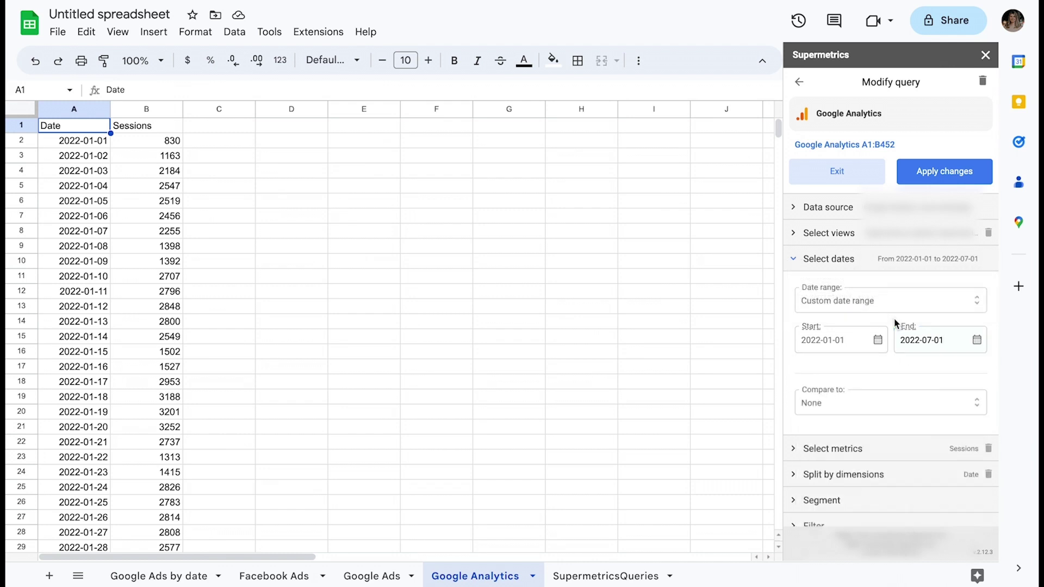
{"action": "left_click", "coordinate": [885, 260]}
{"action": "left_click", "coordinate": [867, 386]}
{"action": "mouse_move", "coordinate": [858, 443]}
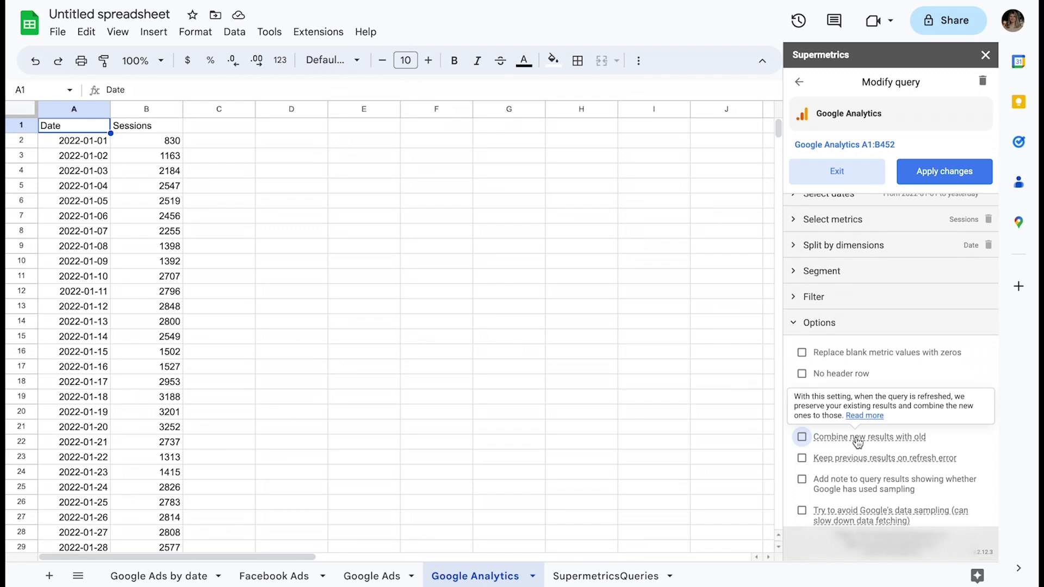
{"action": "left_click", "coordinate": [857, 440]}
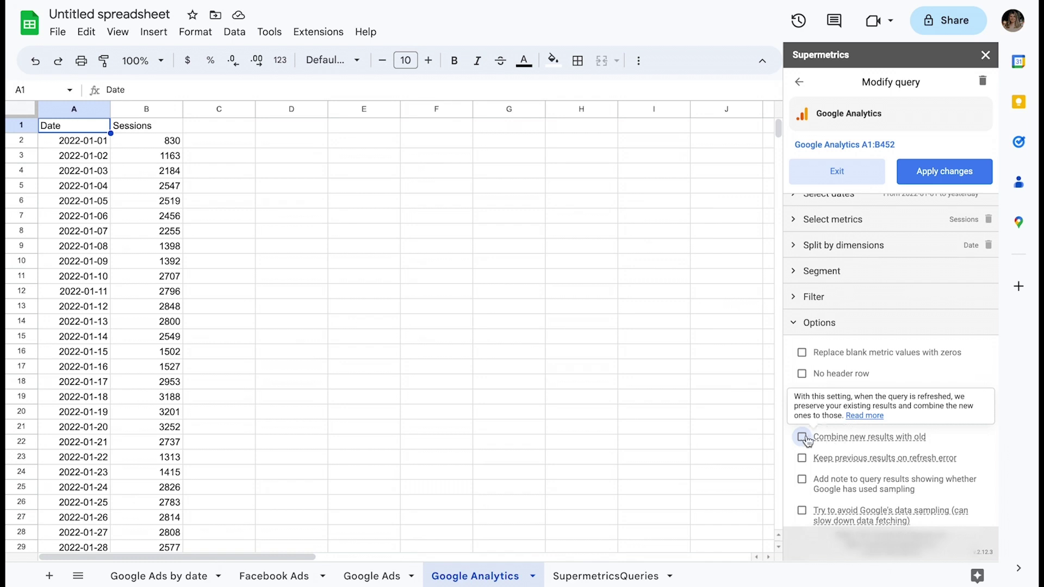
{"action": "left_click", "coordinate": [858, 333]}
Edit the dates to start 2022-07-01 and end 2023-01-01.
{"action": "left_click", "coordinate": [897, 261]}
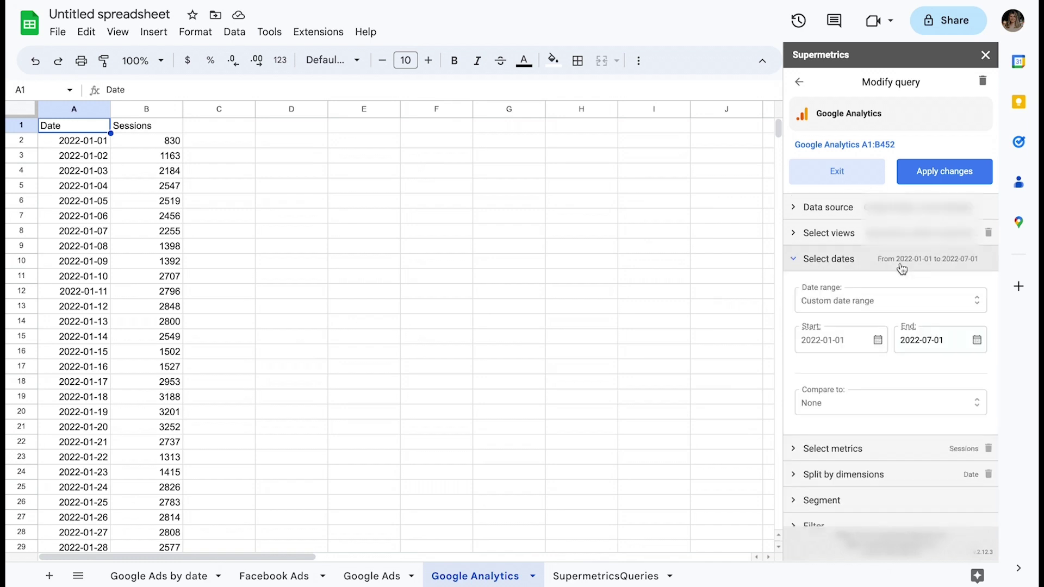
{"action": "left_click", "coordinate": [837, 341]}
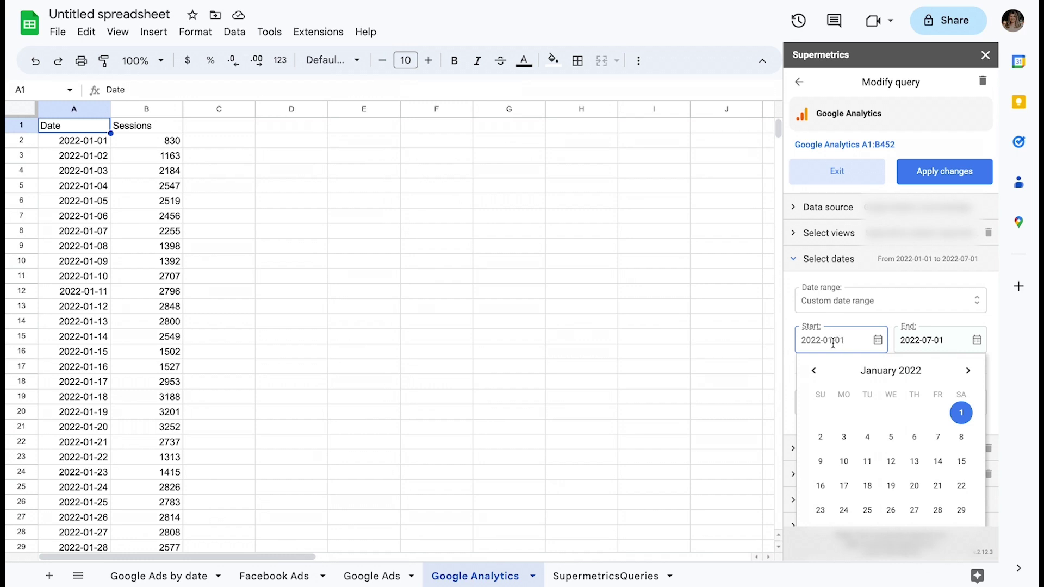
{"action": "key", "text": "BackSpace"}
{"action": "key", "text": "BackSpace"}
{"action": "type", "text": "7"}
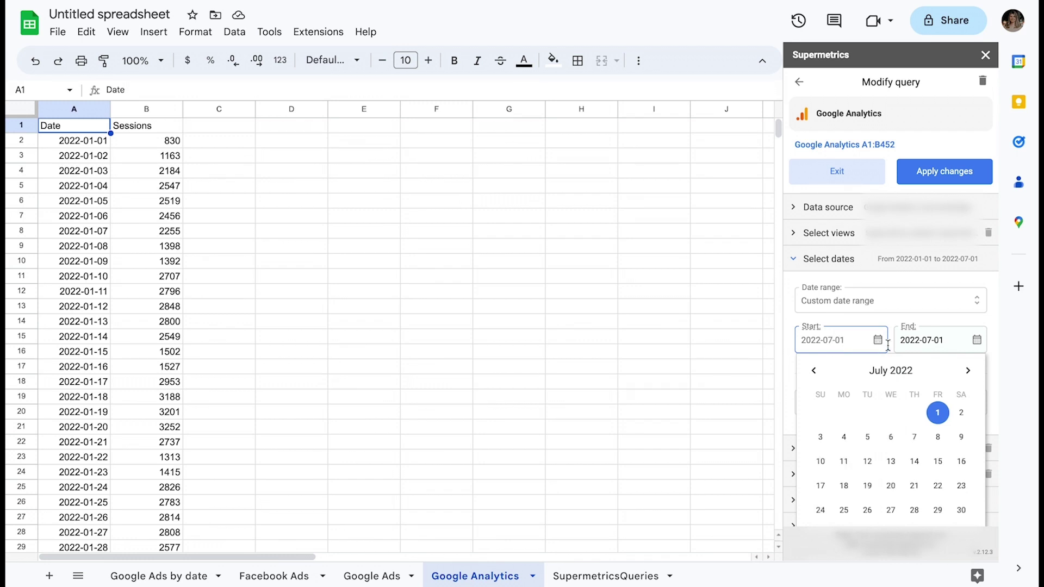
{"action": "left_click", "coordinate": [919, 343]}
{"action": "key", "text": "BackSpace"}
{"action": "type", "text": "3"}
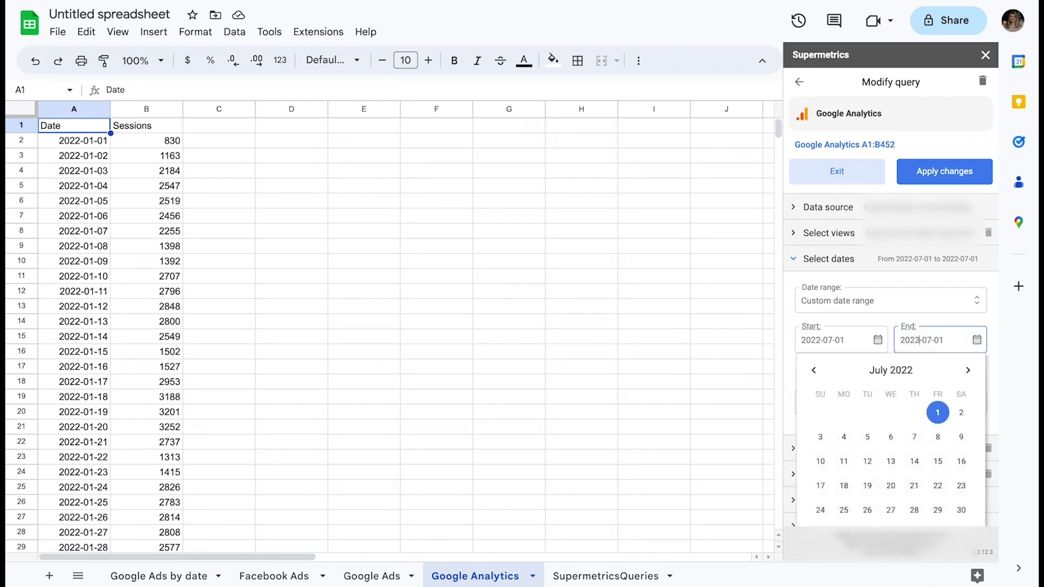
{"action": "left_click", "coordinate": [931, 342]}
{"action": "key", "text": "BackSpace"}
{"action": "type", "text": "1"}
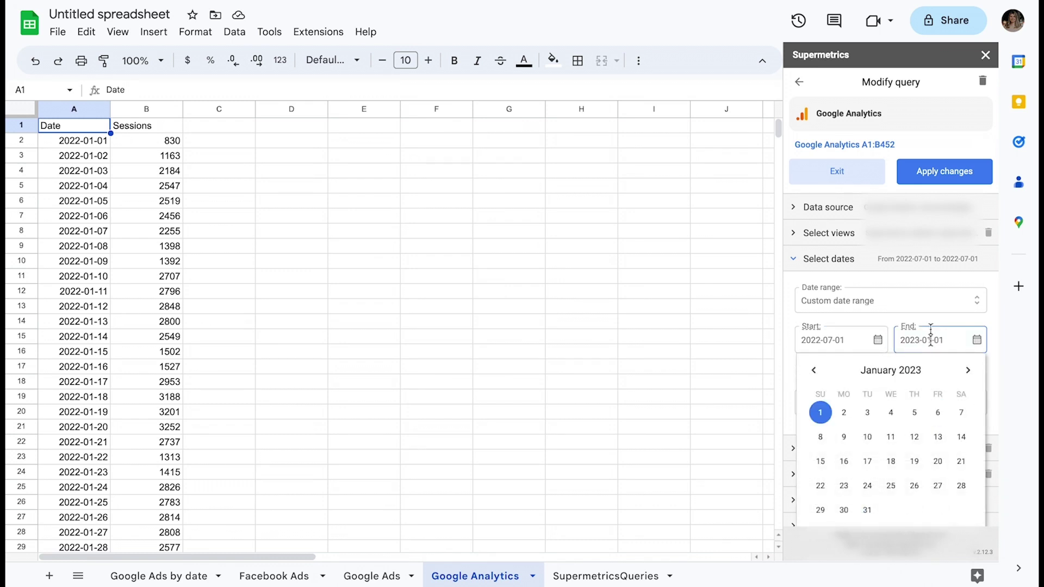
{"action": "left_click", "coordinate": [912, 268]}
Turn on 'Combine new results with old' in the query options.
{"action": "left_click", "coordinate": [897, 388]}
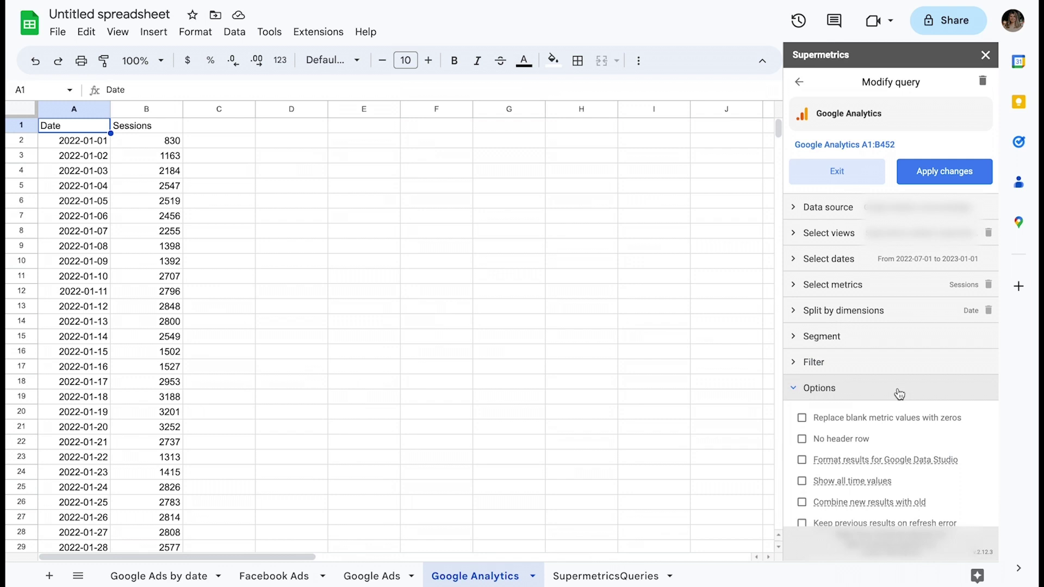
{"action": "mouse_move", "coordinate": [852, 466]}
{"action": "scroll", "coordinate": [852, 466], "scroll_direction": "down", "scroll_amount": 1}
{"action": "left_click", "coordinate": [802, 466]}
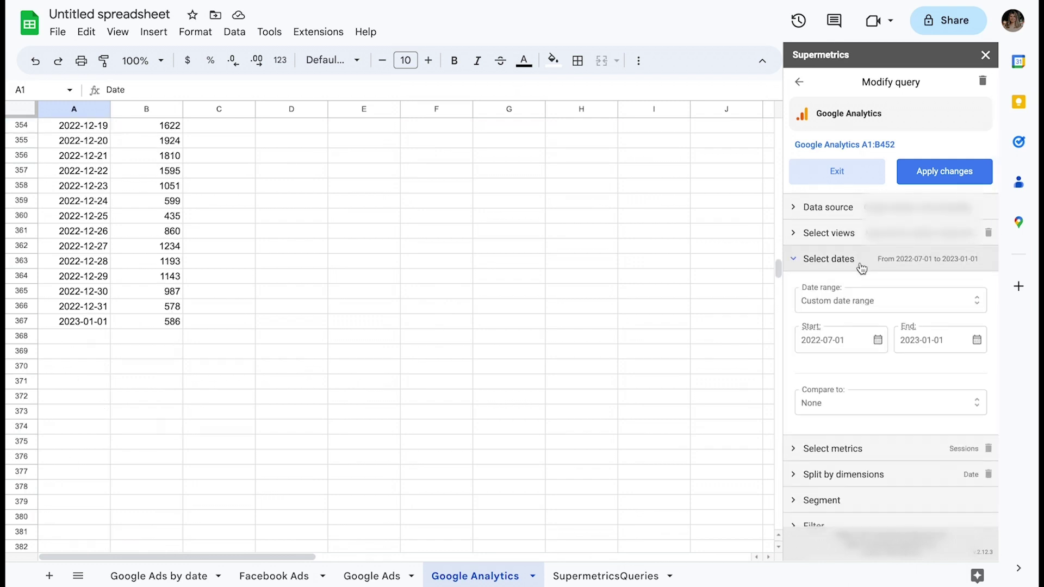
Set the query dates to start 2023-01-01 and end 'yesterday'.
{"action": "left_click", "coordinate": [821, 340]}
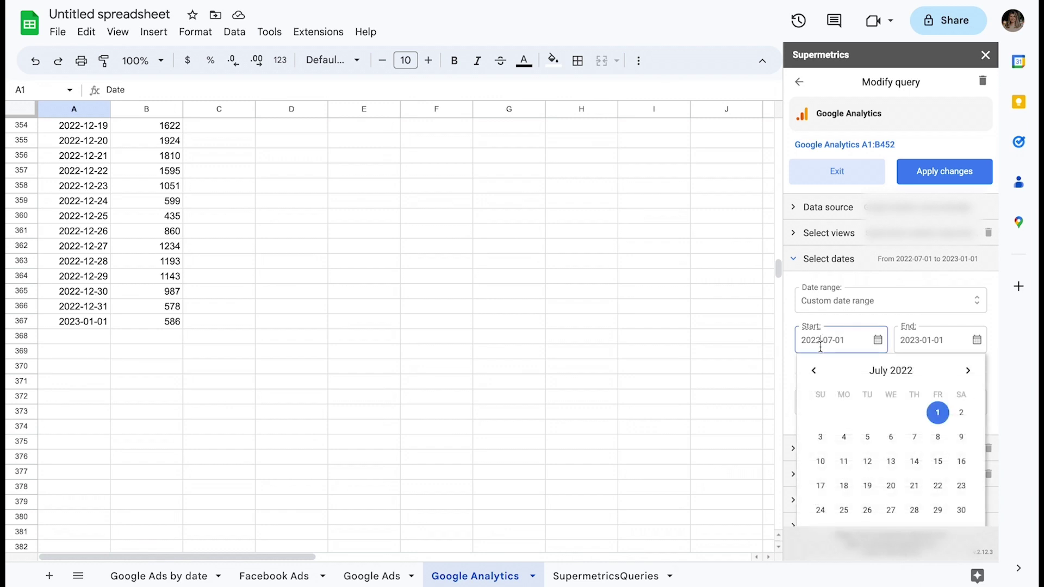
{"action": "key", "text": "BackSpace"}
{"action": "type", "text": "3"}
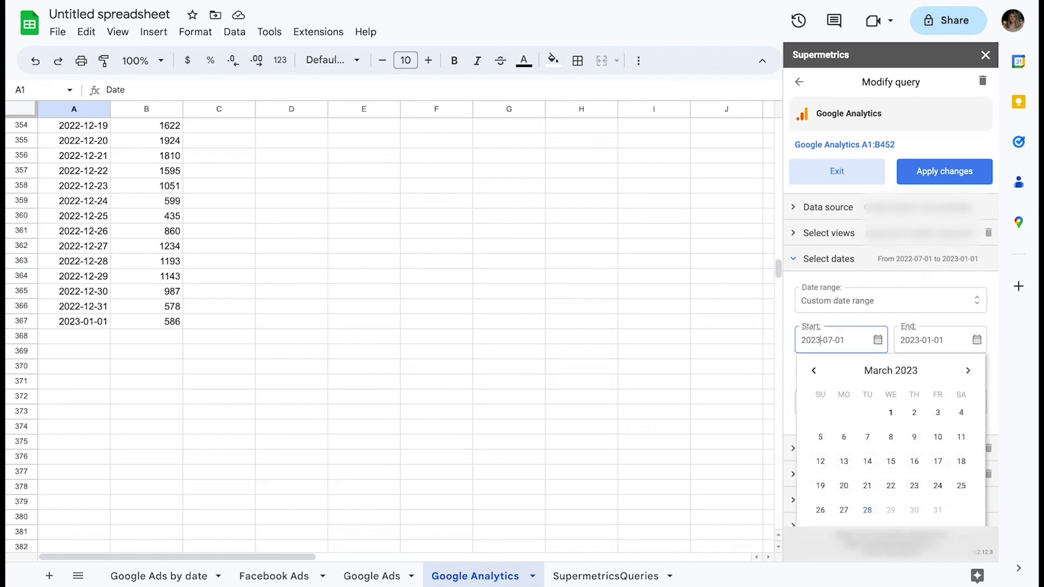
{"action": "left_click", "coordinate": [831, 340]}
{"action": "key", "text": "BackSpace"}
{"action": "type", "text": "1"}
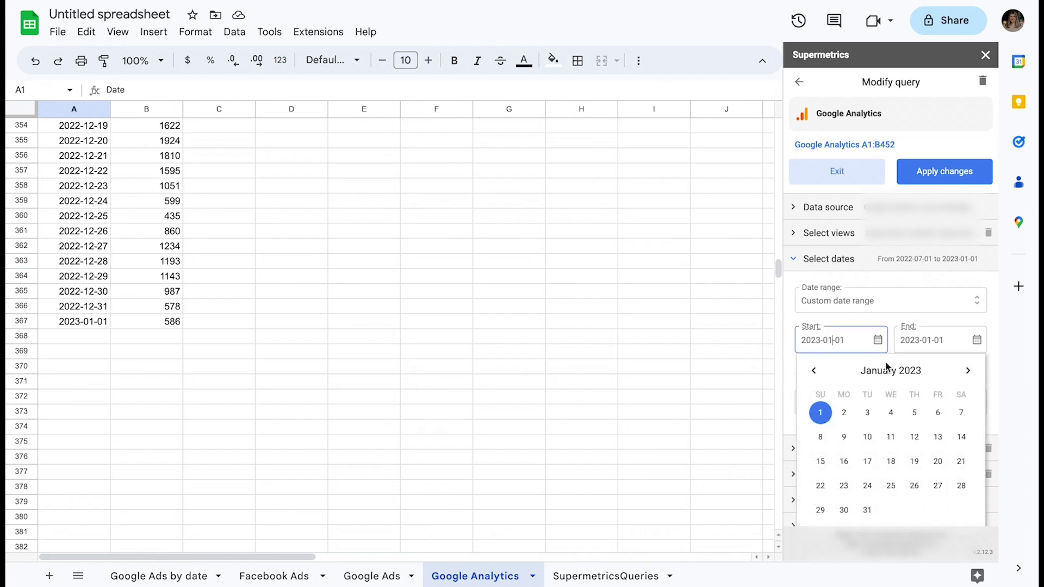
{"action": "double_click", "coordinate": [925, 340]}
{"action": "triple_click", "coordinate": [925, 341]}
{"action": "type", "text": "yesterday"}
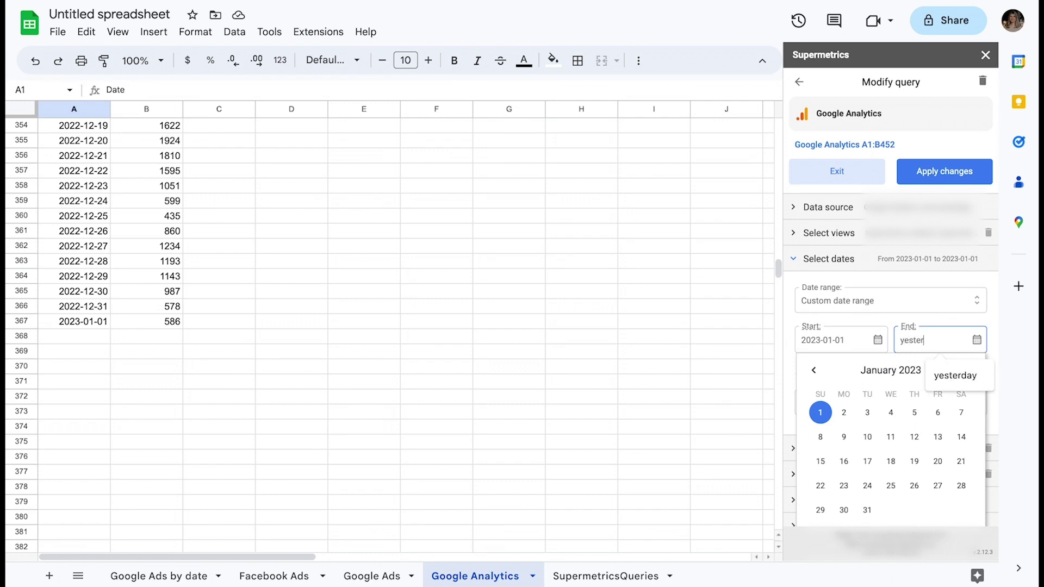
{"action": "left_click", "coordinate": [889, 320]}
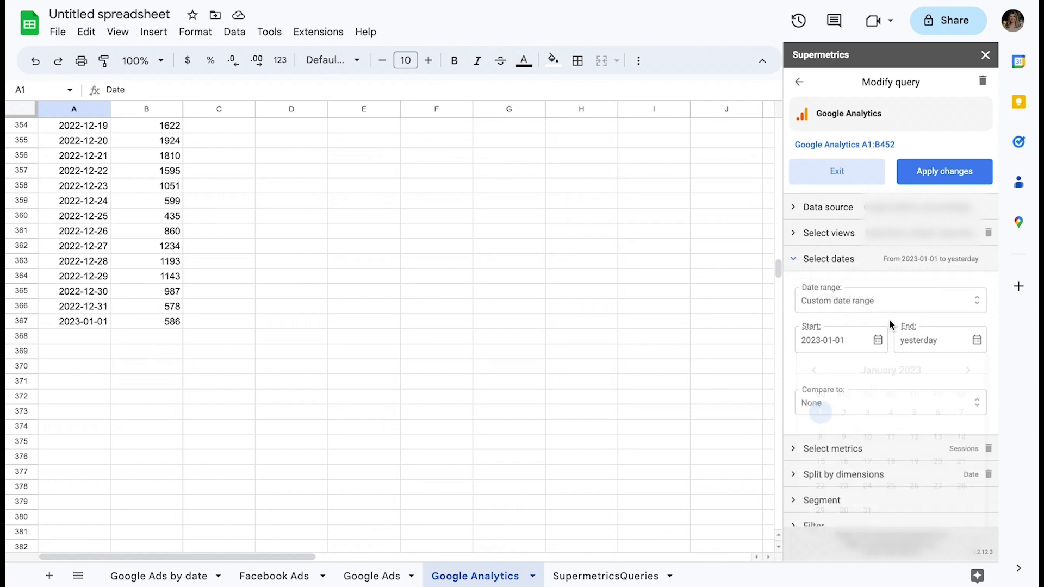
{"action": "left_click", "coordinate": [893, 267]}
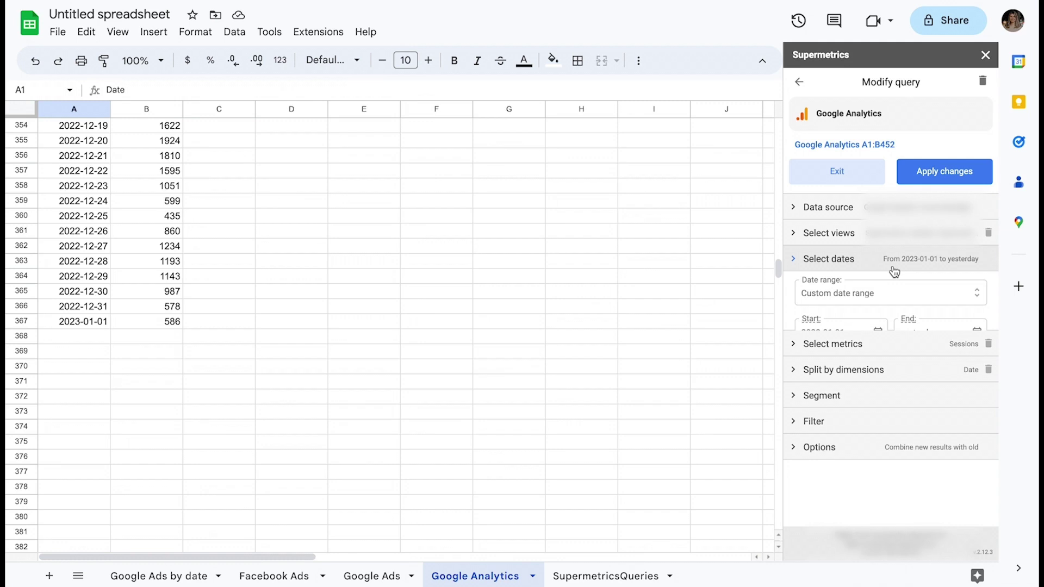
Change the query start date to the rolling '-3 days'.
{"action": "left_click", "coordinate": [859, 324]}
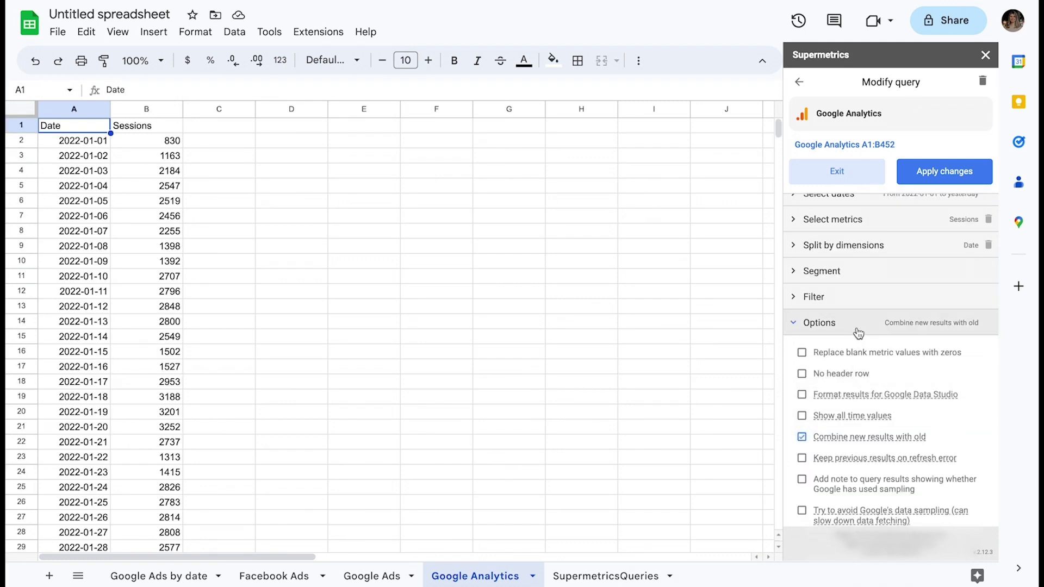
{"action": "left_click", "coordinate": [859, 327]}
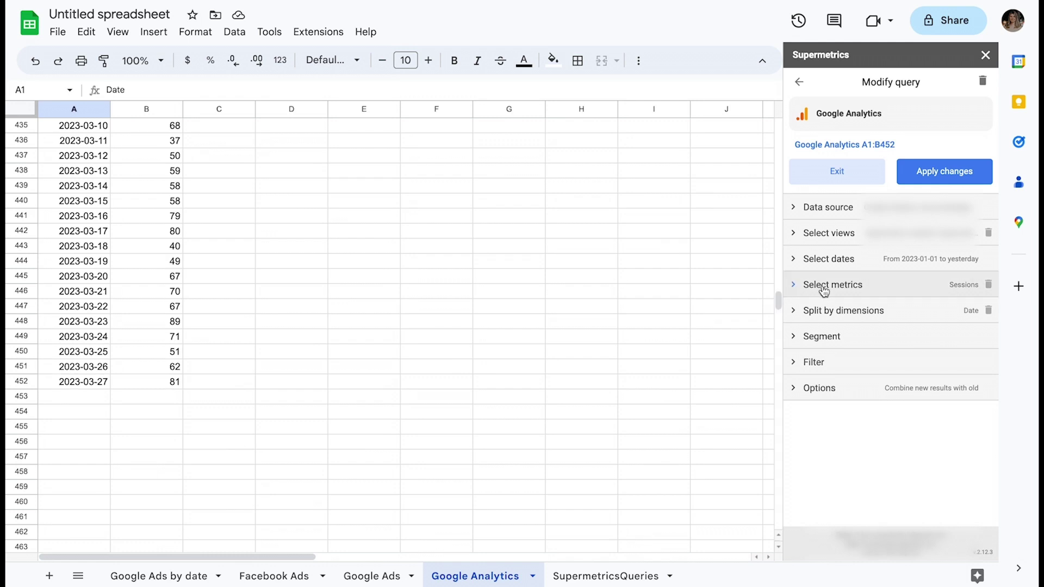
{"action": "left_click", "coordinate": [860, 262]}
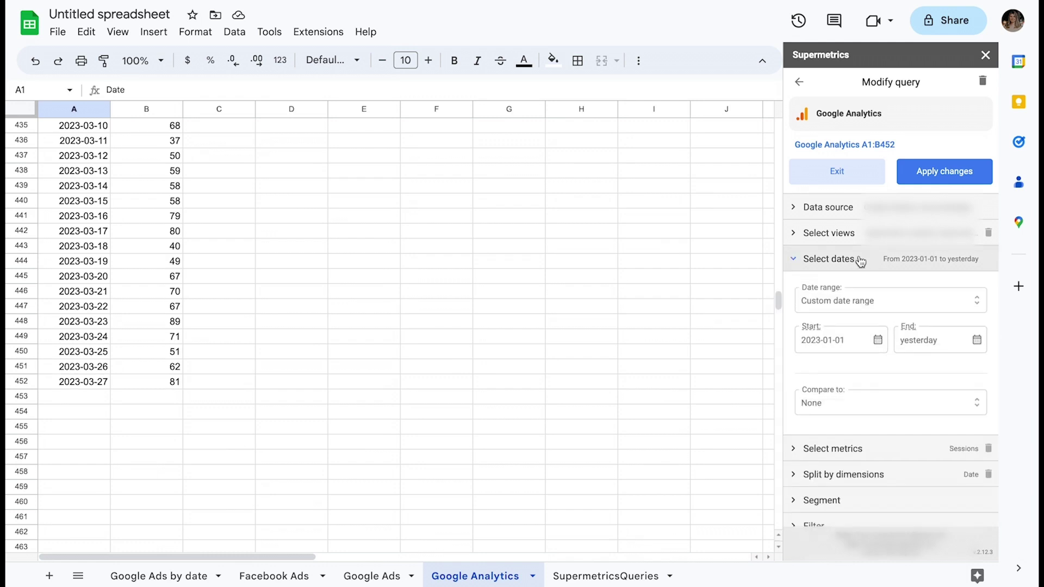
{"action": "left_click", "coordinate": [850, 338]}
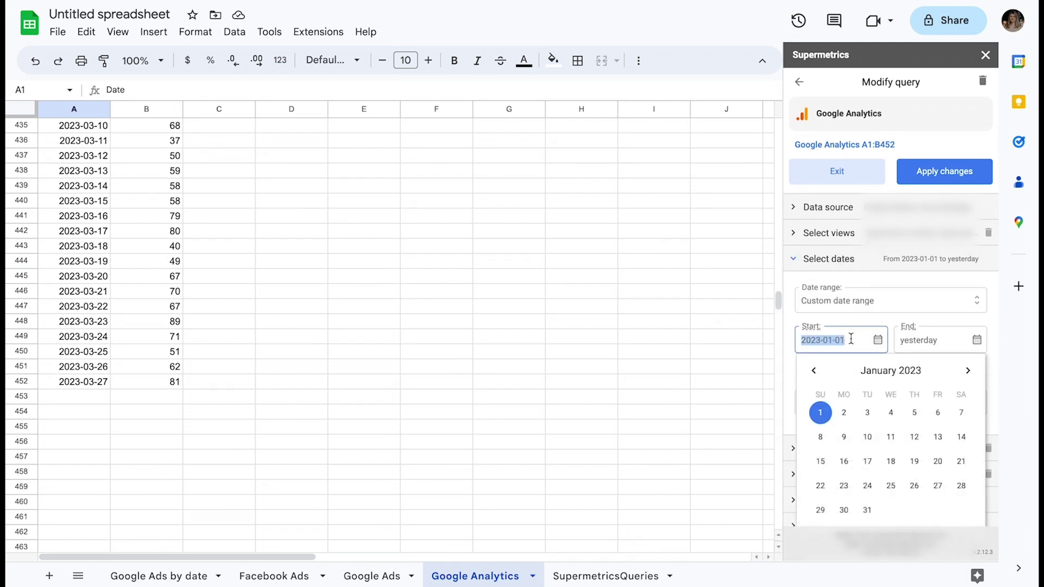
{"action": "key", "text": "BackSpace"}
{"action": "type", "text": "-3 days"}
{"action": "left_click", "coordinate": [892, 324]}
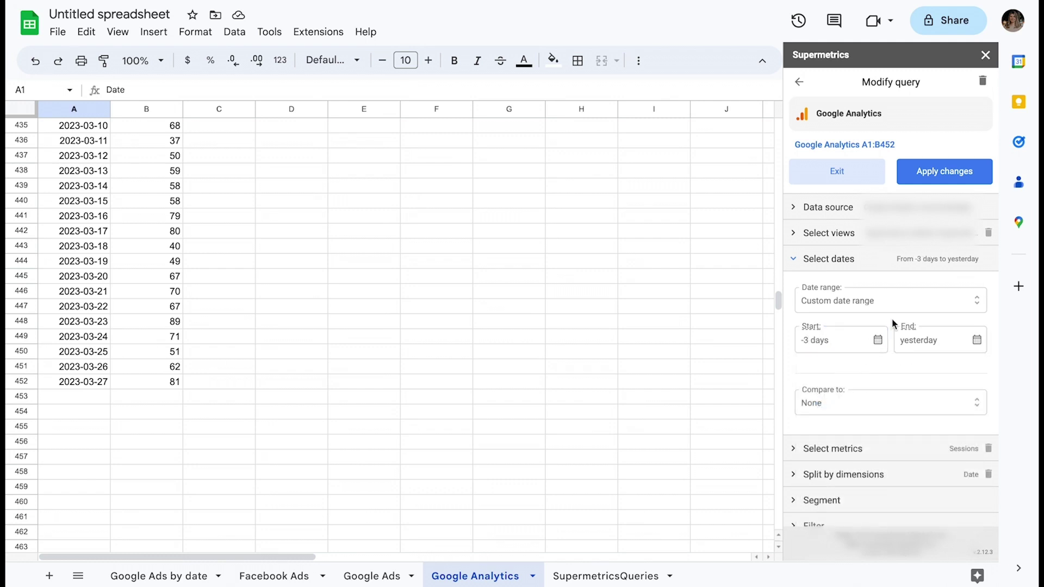